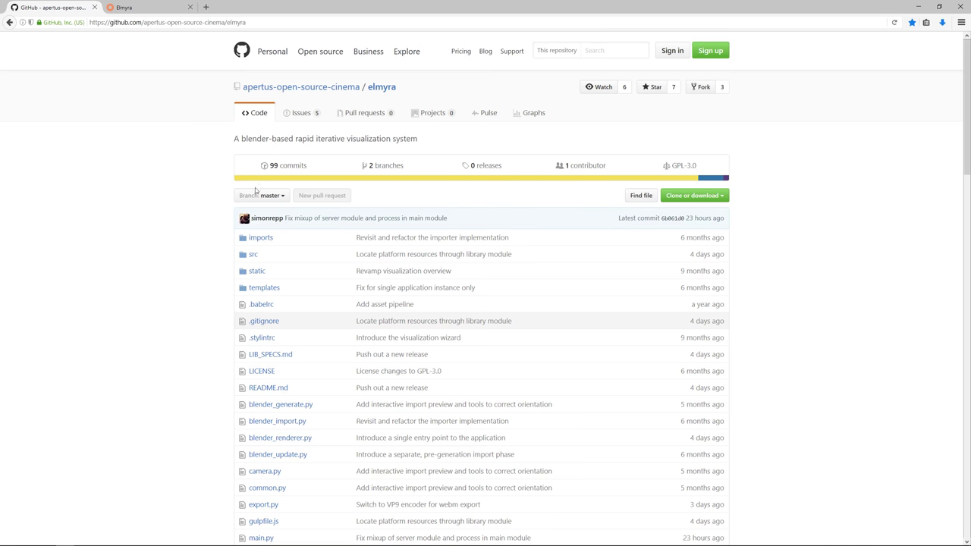
Scroll the elmyra GitHub page down to the README, then switch to the local Elmyra tab.
drag(965, 123, 954, 358)
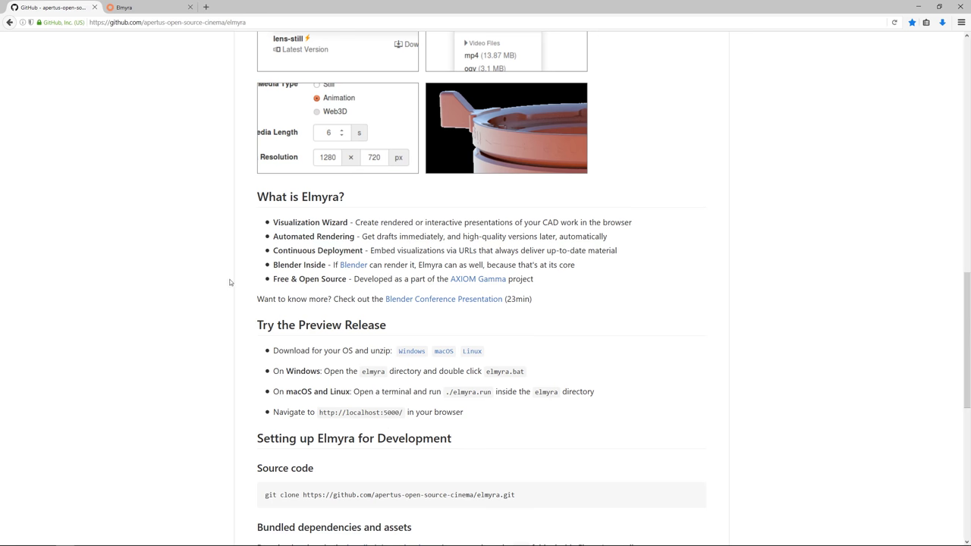
key(ctrl+Tab)
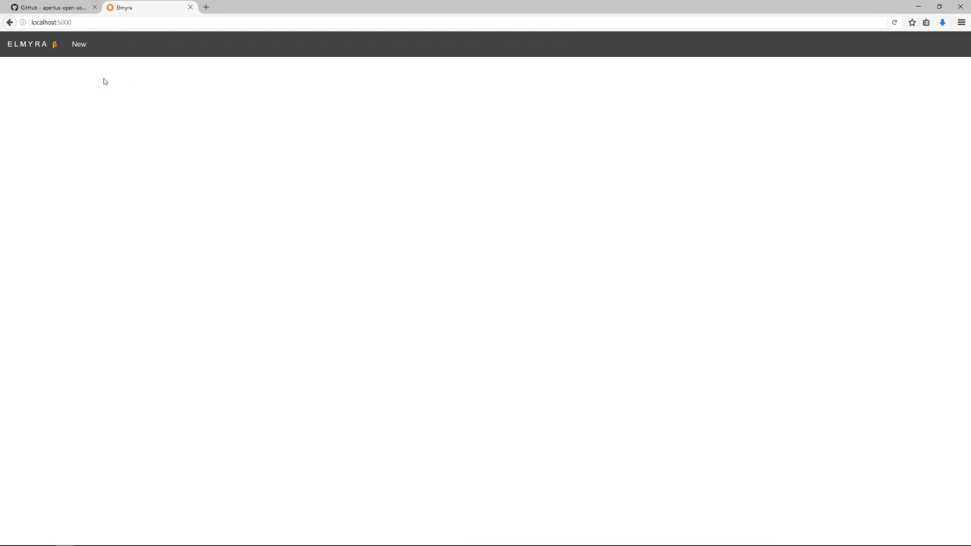
Start a new visualization in Elmyra to reach the Import model page.
click(78, 44)
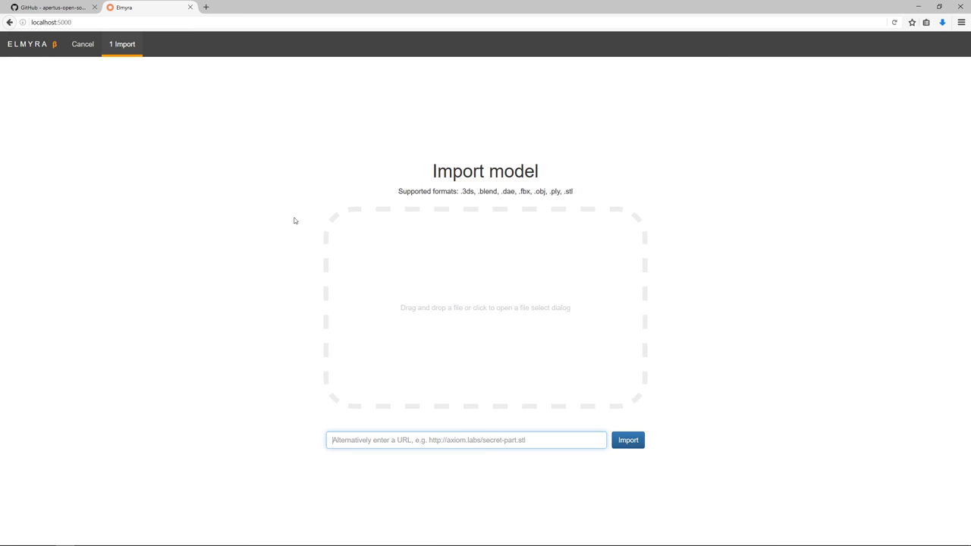
click(294, 220)
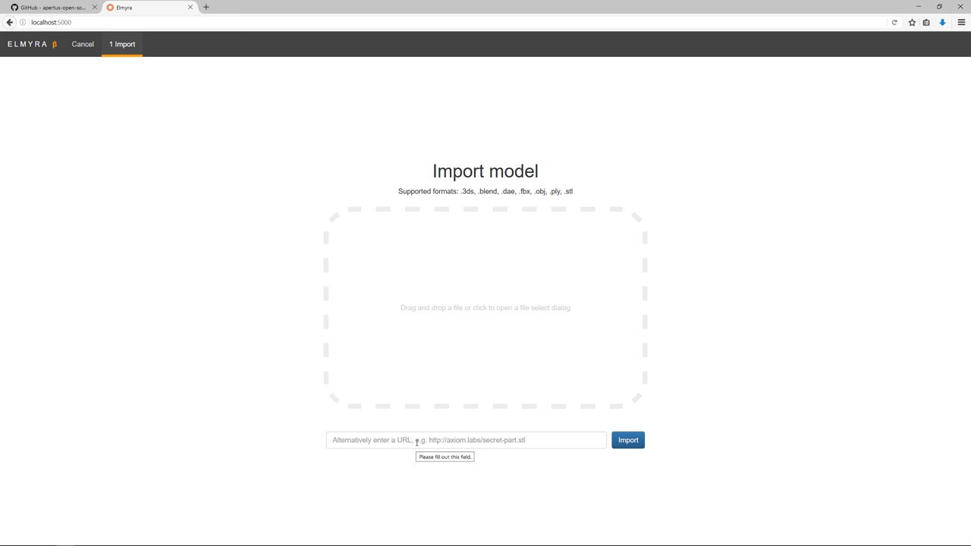
Import lens-design.stl from the Desktop and keep its default orientation.
click(470, 332)
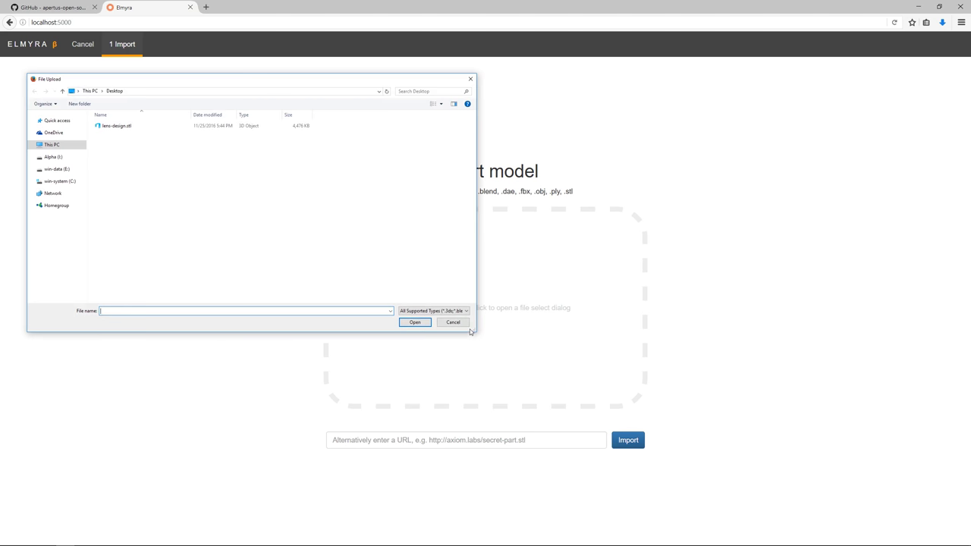
click(121, 126)
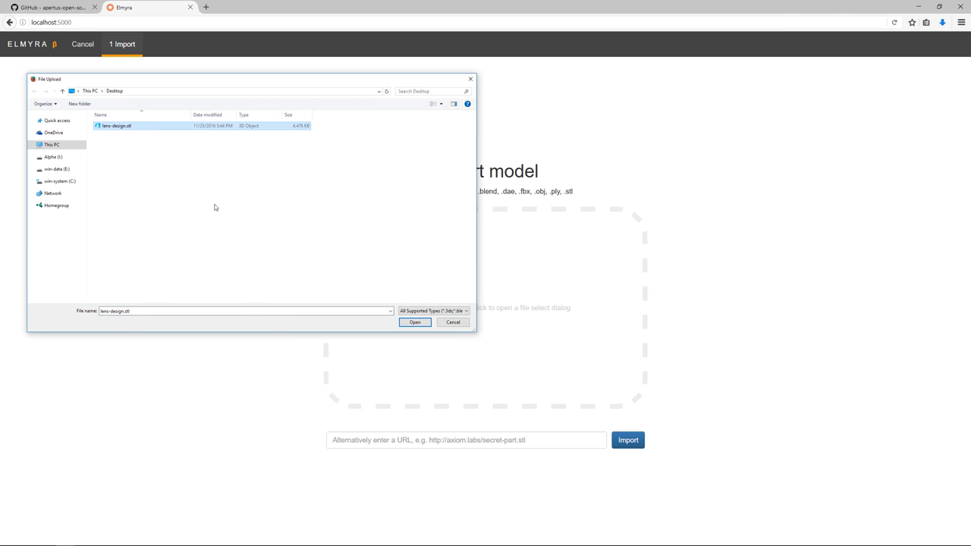
click(416, 322)
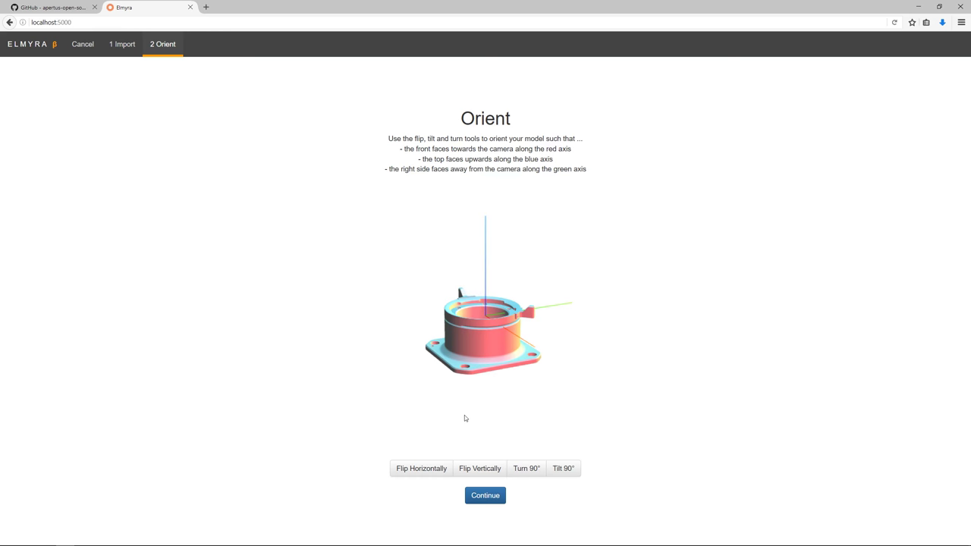
click(498, 496)
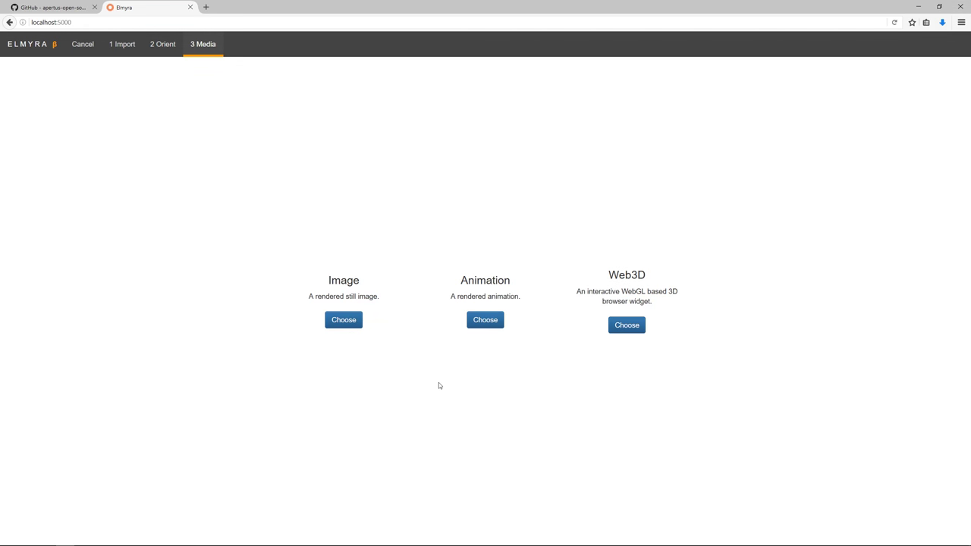
Make the visualization an animation with a 5-second length.
click(492, 321)
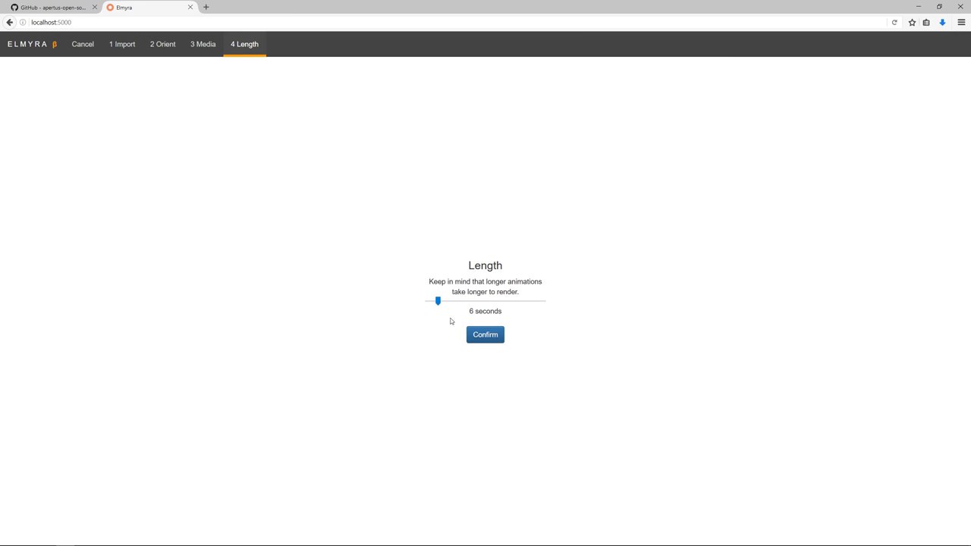
drag(437, 301, 429, 302)
click(491, 336)
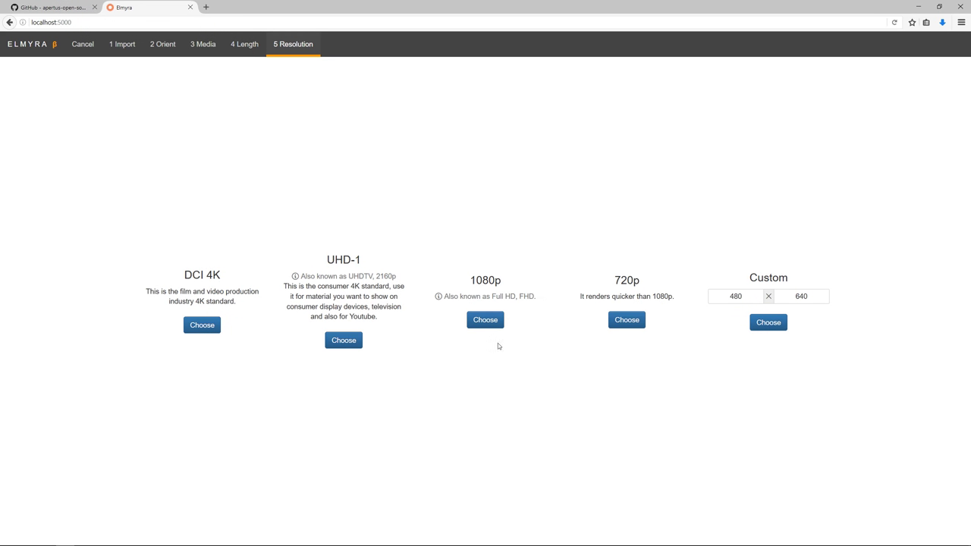
Apply a custom 720 × 480 resolution and pick the Turntable camera path.
drag(744, 296, 709, 298)
text(720)
key(Tab)
text(480)
click(774, 324)
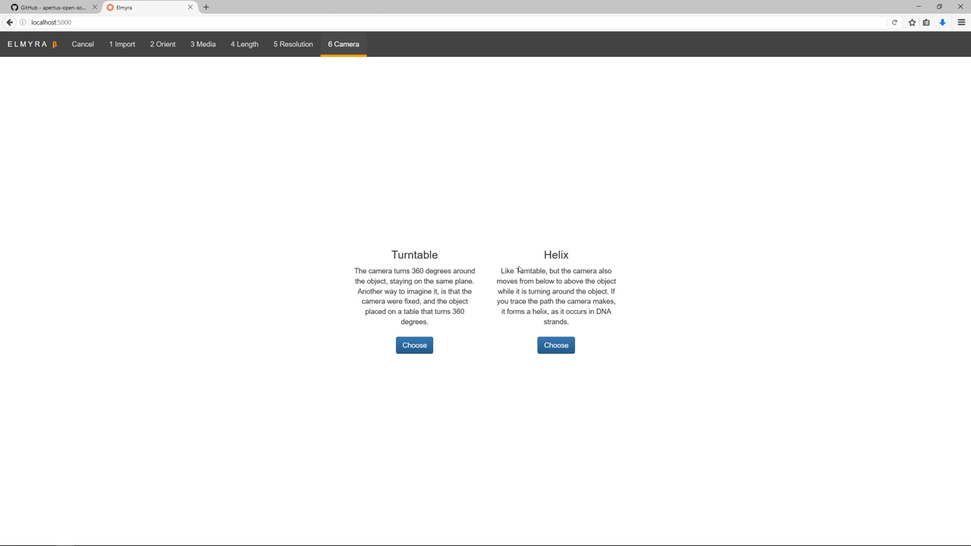
click(415, 348)
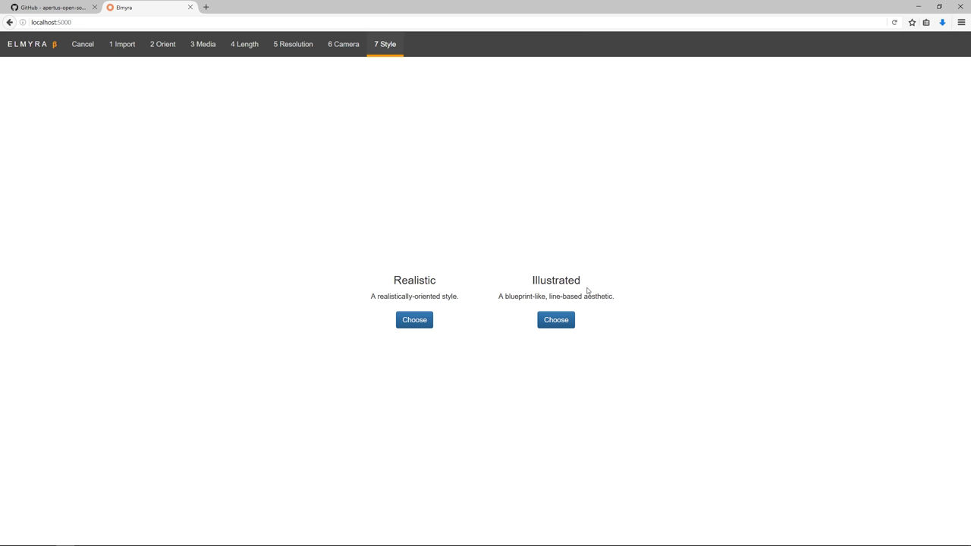
Choose the Realistic style and no cross-section modifier.
click(408, 320)
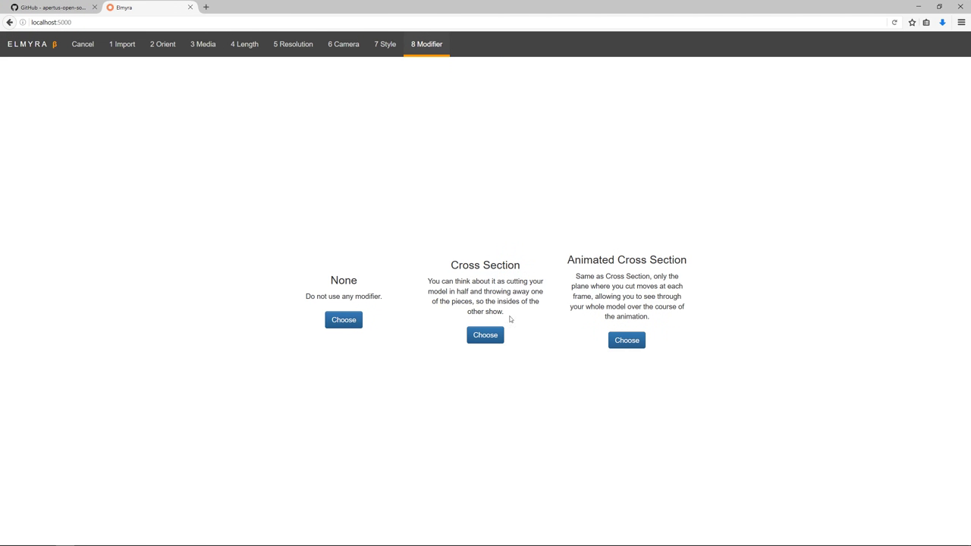
click(347, 320)
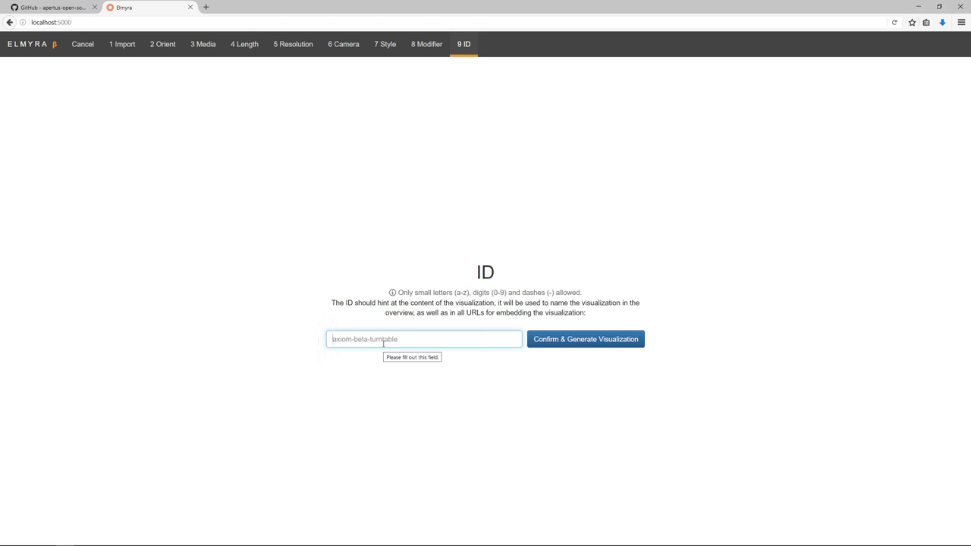
Enter the ID lens-design-turntable and generate the visualization.
text(lens-des)
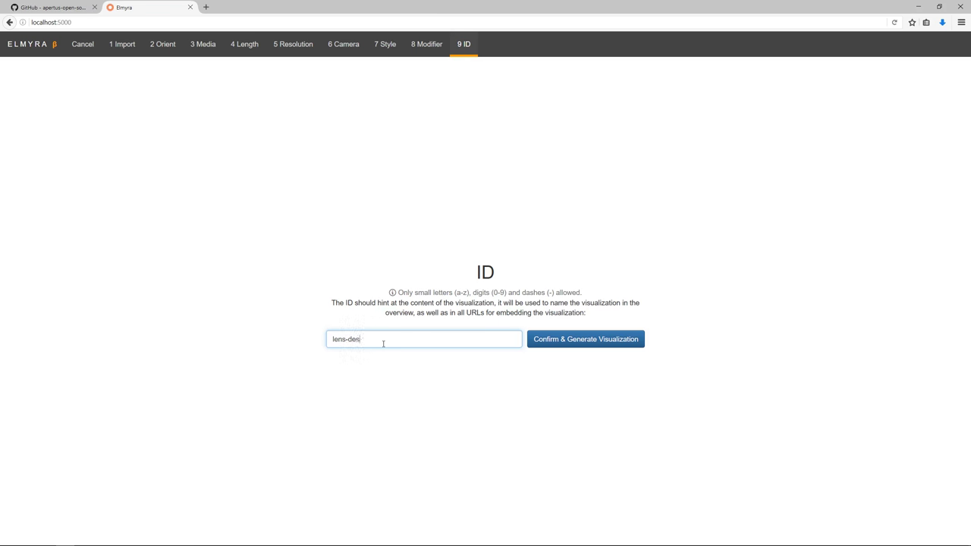
text(ign-turntable)
click(581, 344)
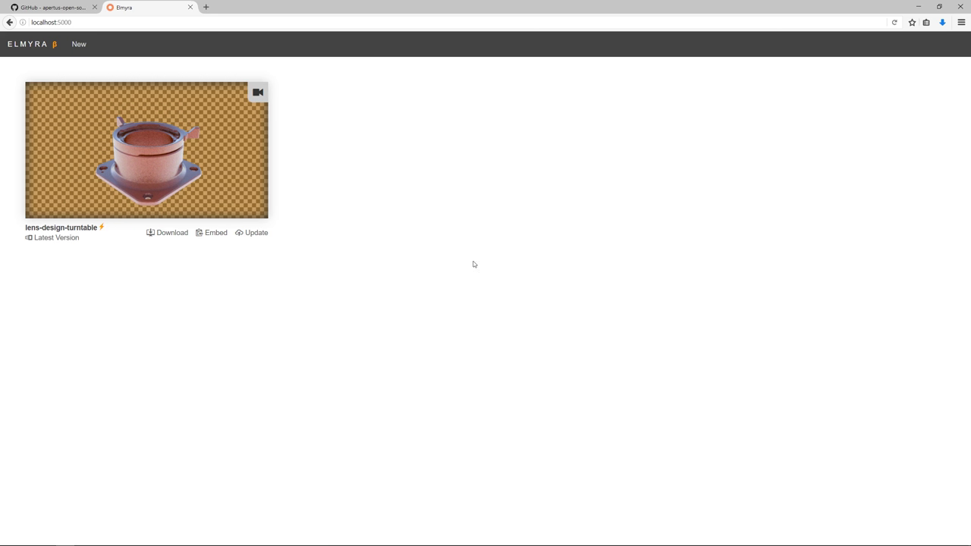
Copy the visualization's embed link and paste it into a new tab's address bar.
click(213, 236)
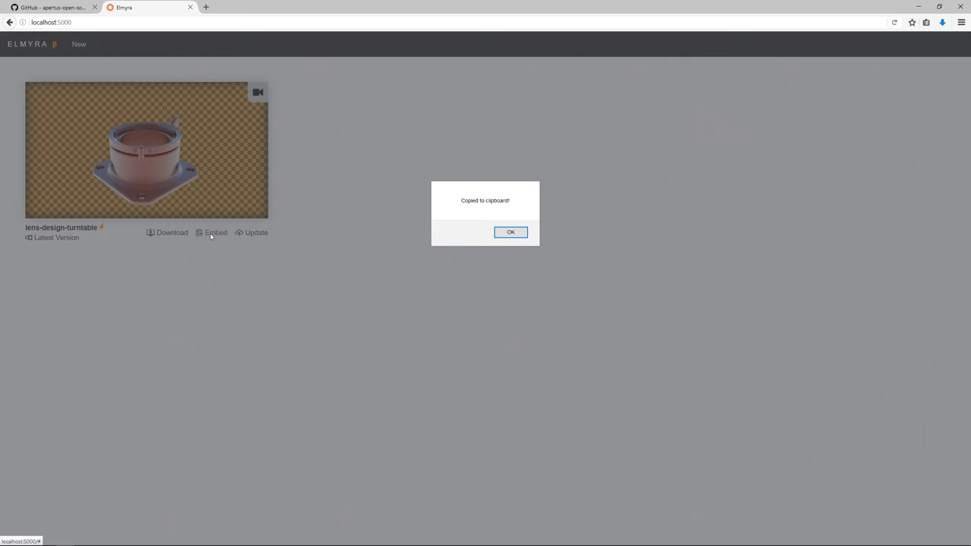
click(511, 232)
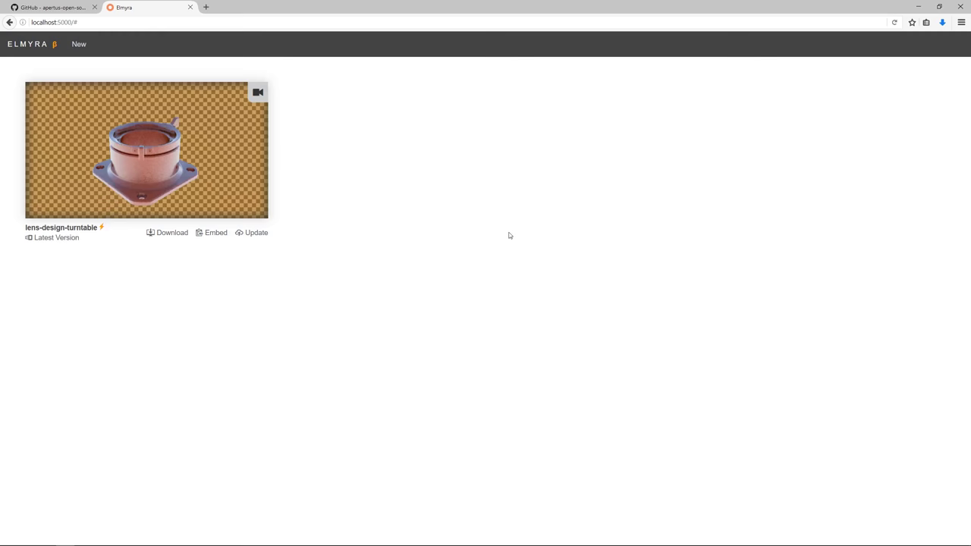
click(205, 7)
key(ctrl+v)
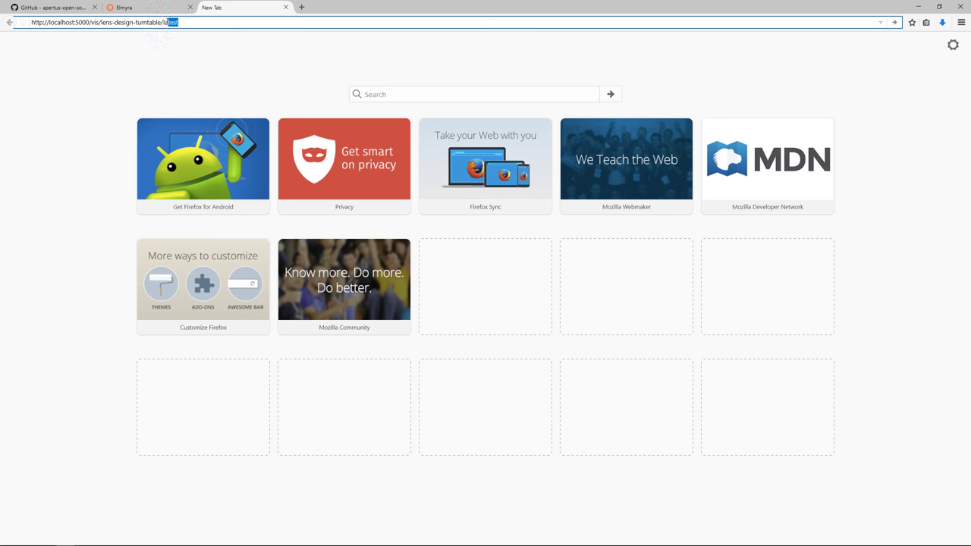
Select the localhost:5000 host portion of the pasted link.
key(shift+Left)
key(shift+Left)
key(Right)
drag(100, 22, 162, 22)
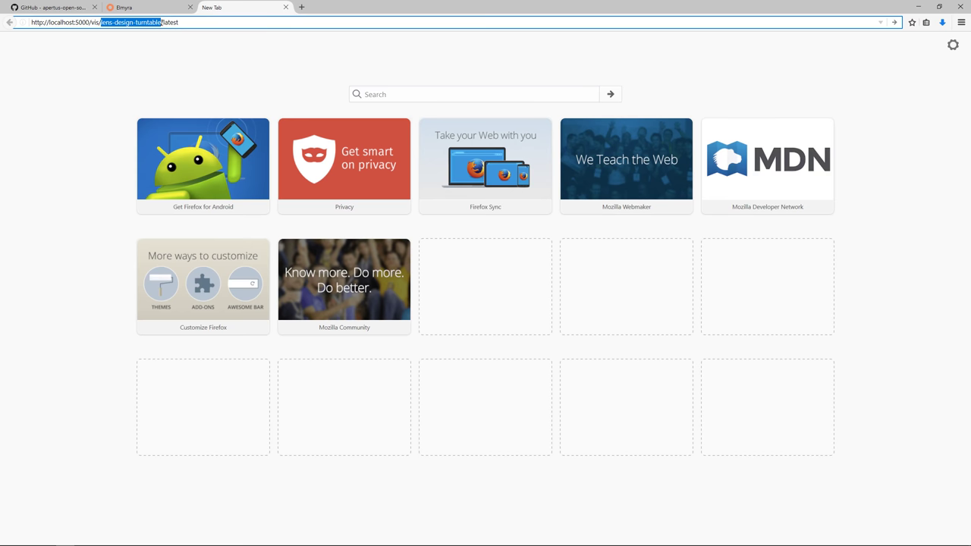
click(161, 22)
drag(89, 22, 50, 22)
click(50, 22)
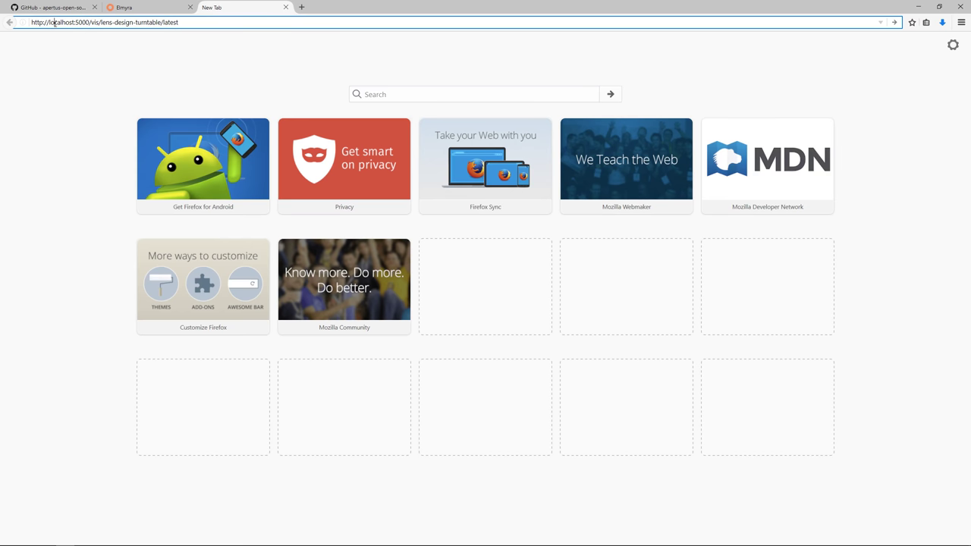
drag(45, 22, 84, 33)
key(Delete)
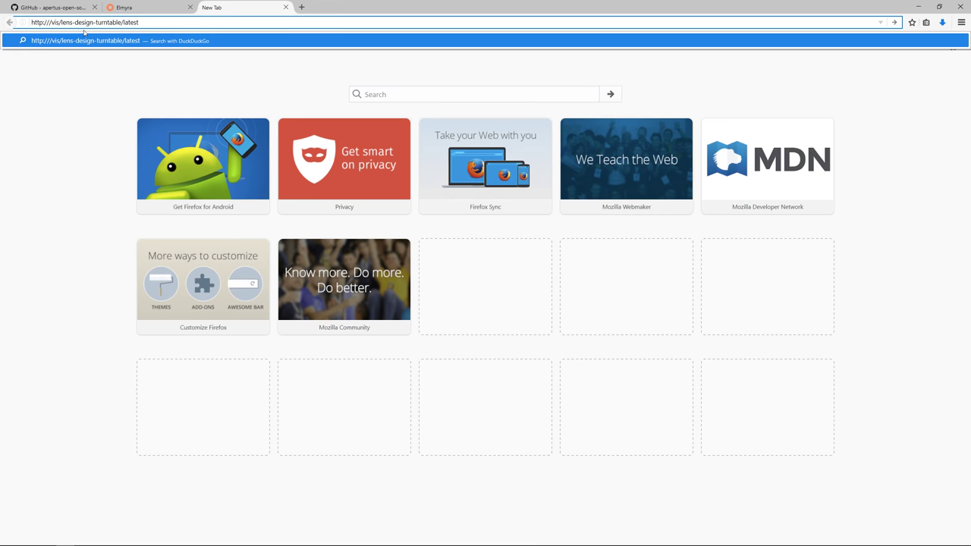
text(axiom.labs)
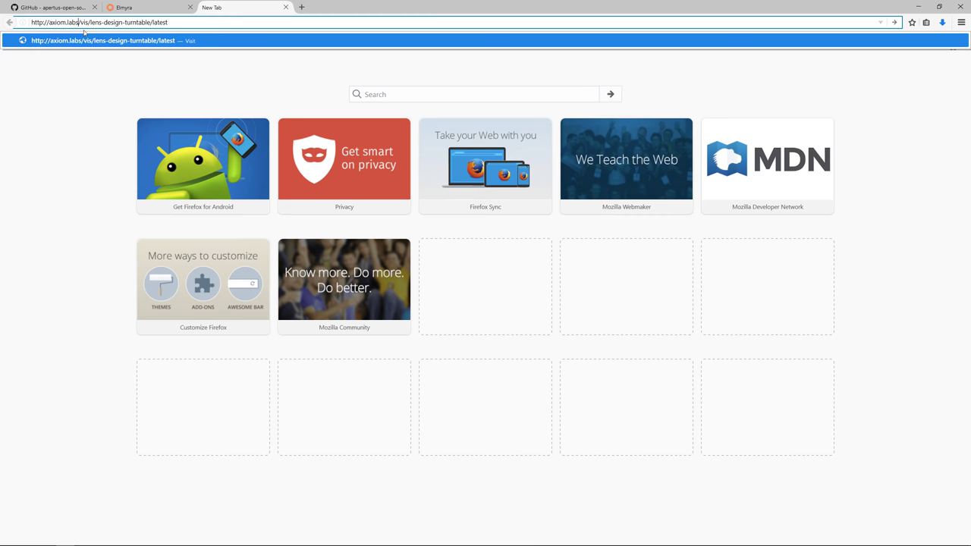
click(106, 22)
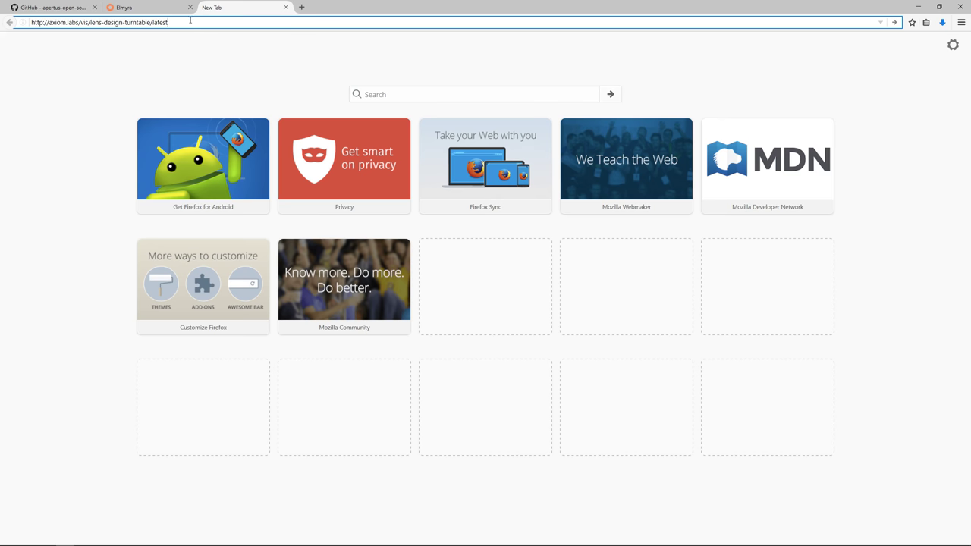
click(151, 11)
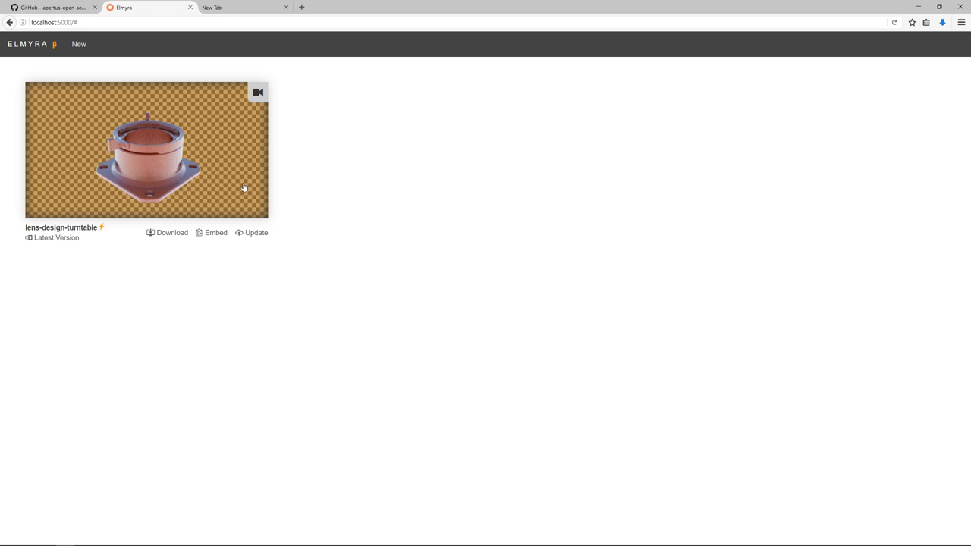
Flip between the new tab and Elmyra, then close the extra new tab.
click(238, 8)
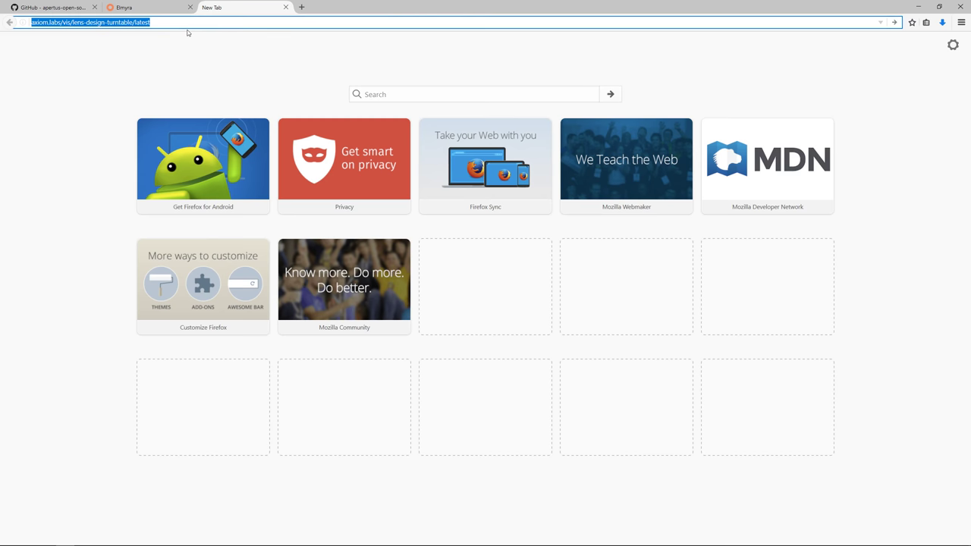
click(148, 7)
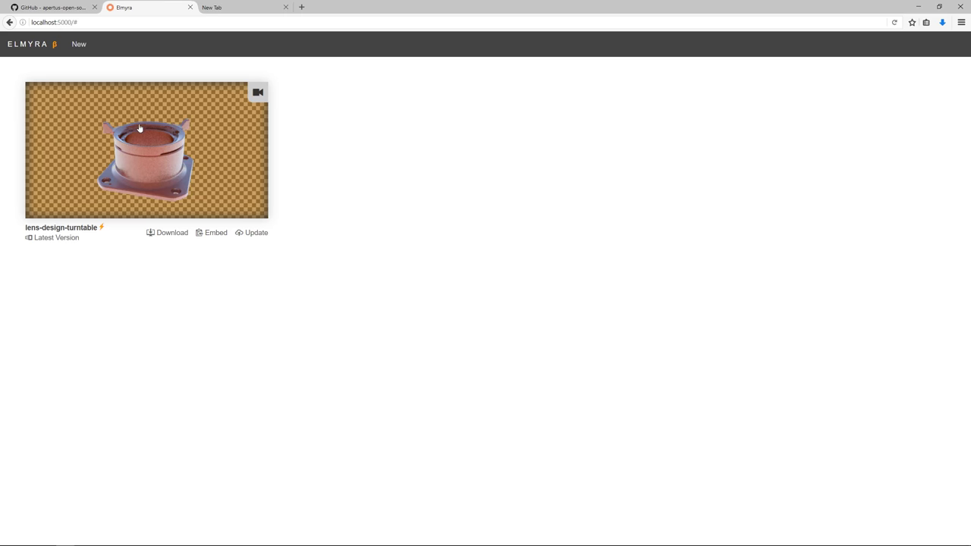
click(226, 10)
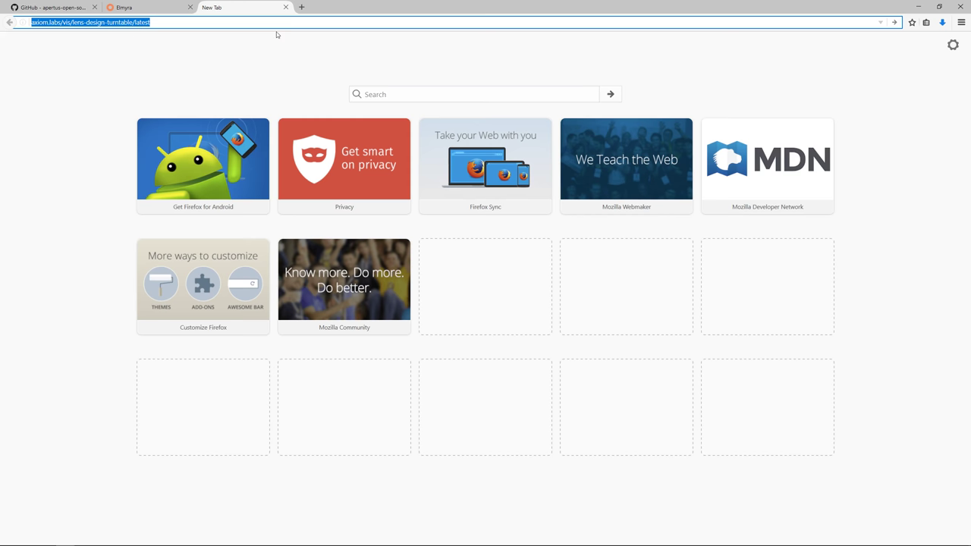
click(286, 8)
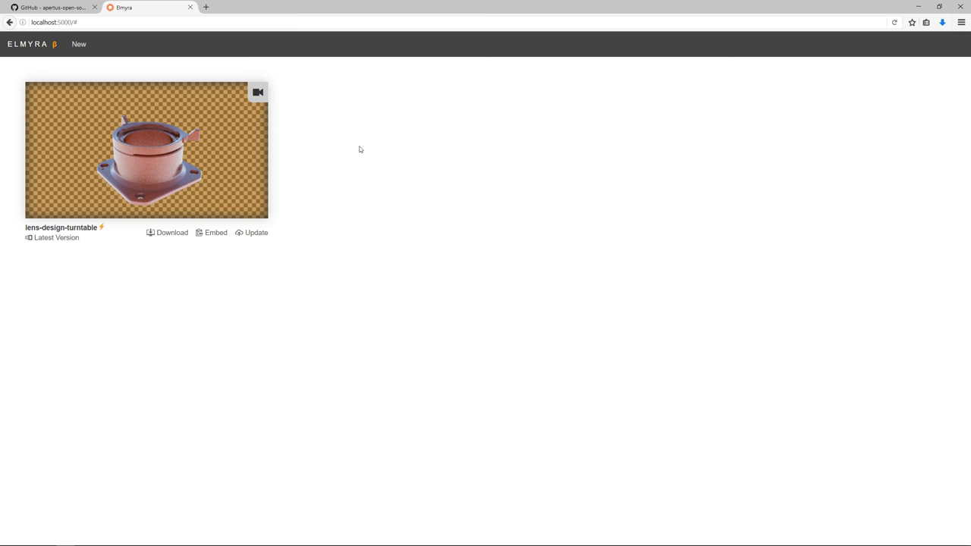
mouse_move(215, 192)
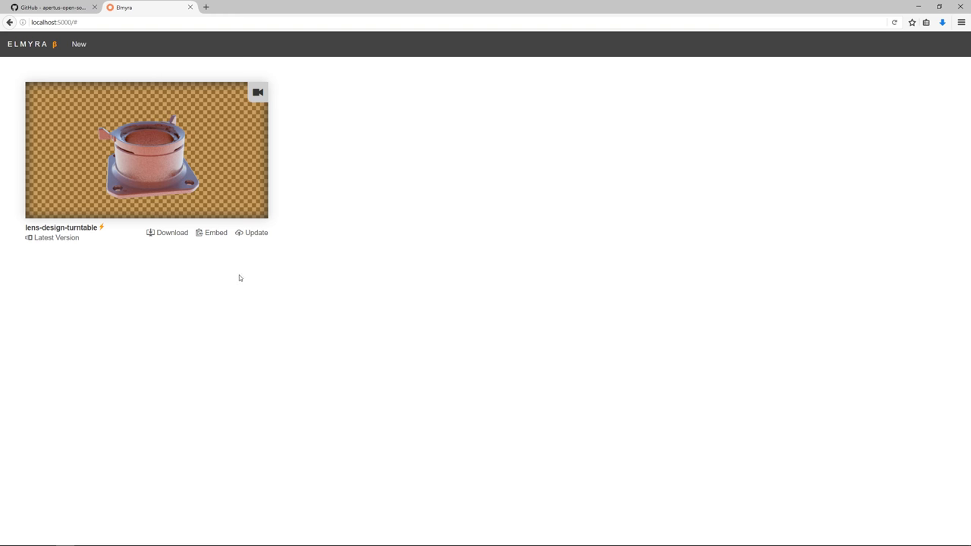
Download the turntable's blend file and open it with Blender.
click(171, 235)
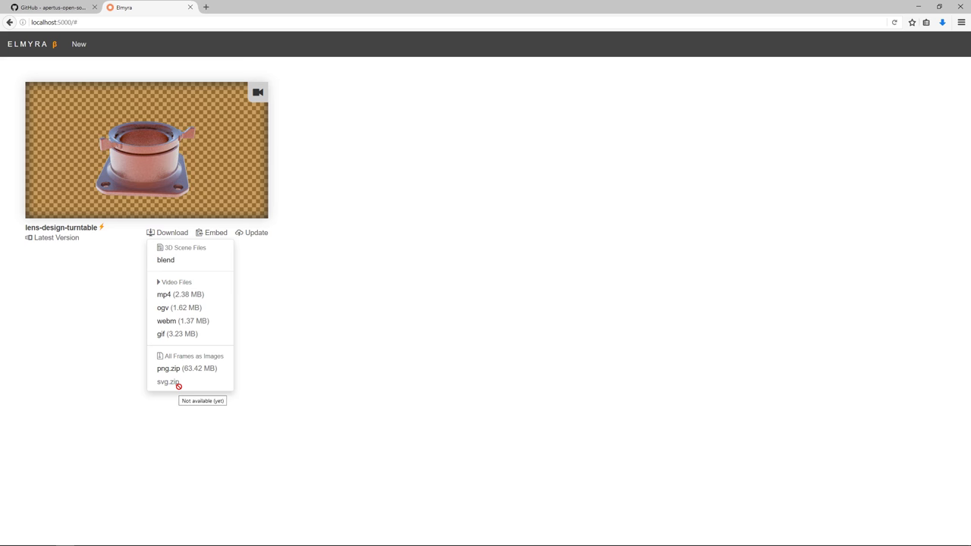
click(338, 326)
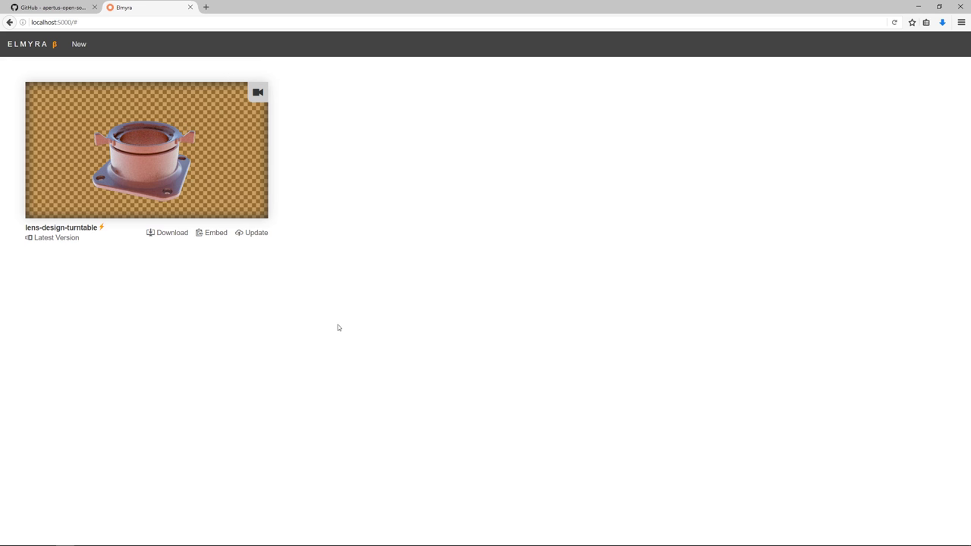
click(176, 238)
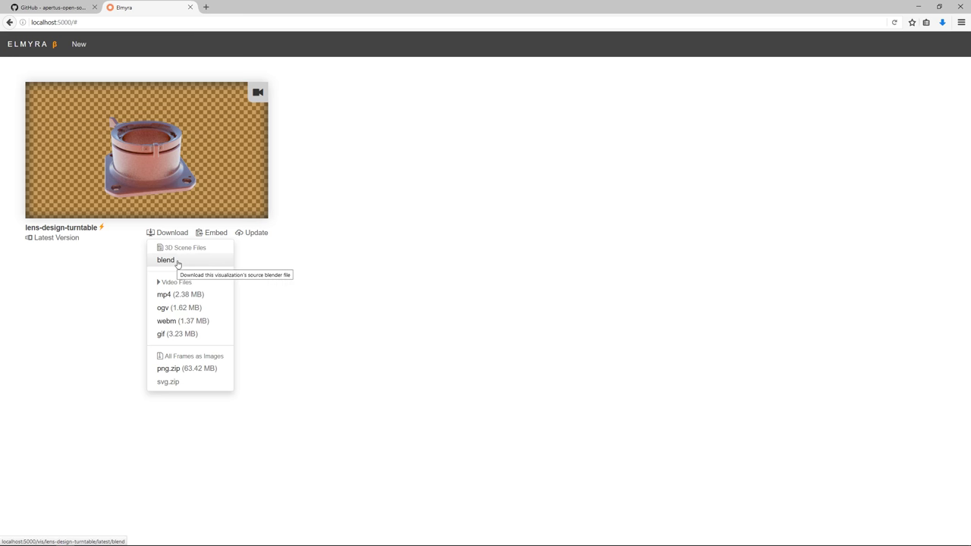
click(178, 261)
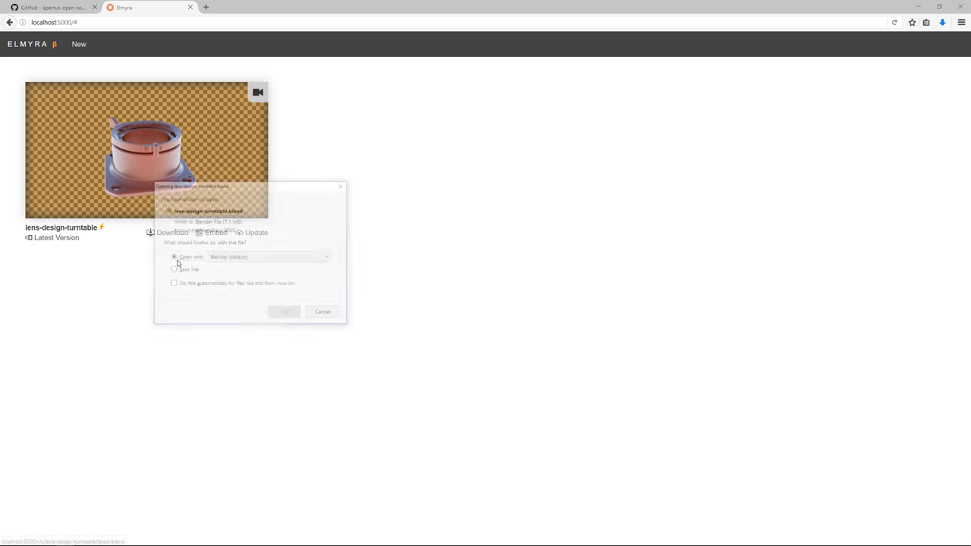
click(286, 313)
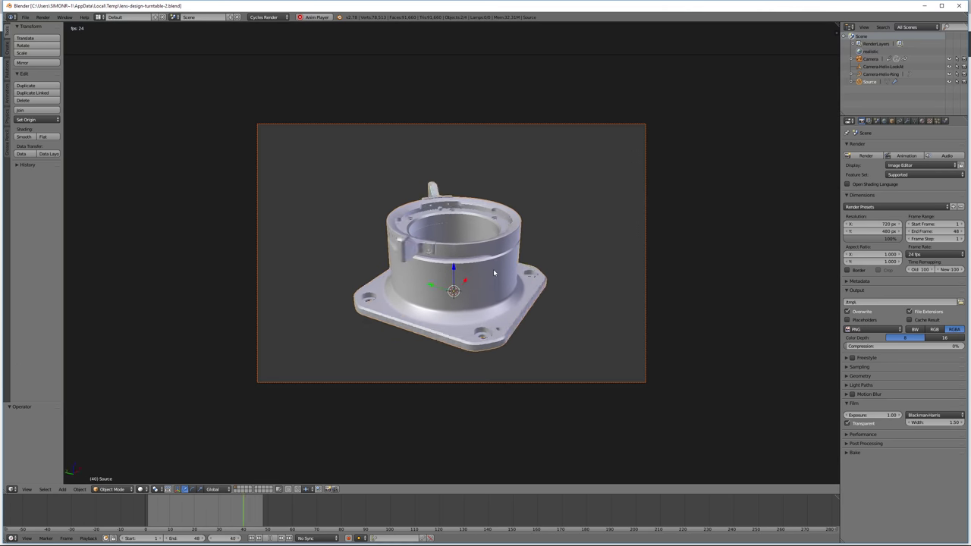
Stop playback, enlarge the lower area and turn it into the Node Editor.
key(alt+a)
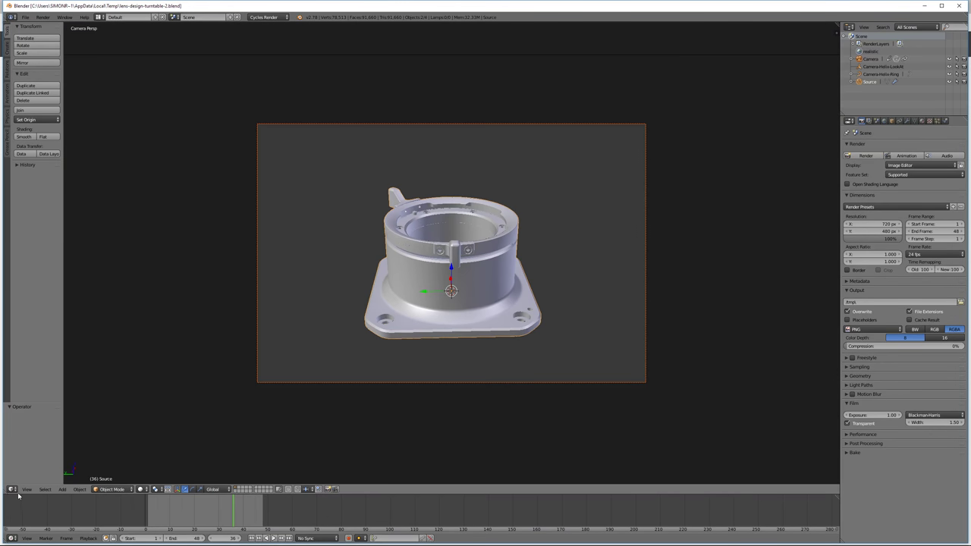
drag(20, 485, 20, 352)
click(11, 538)
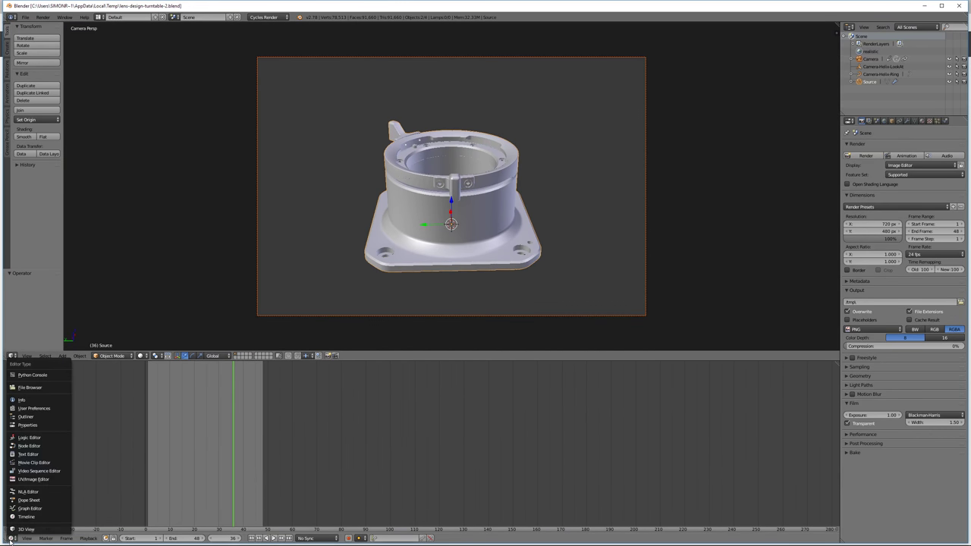
click(28, 454)
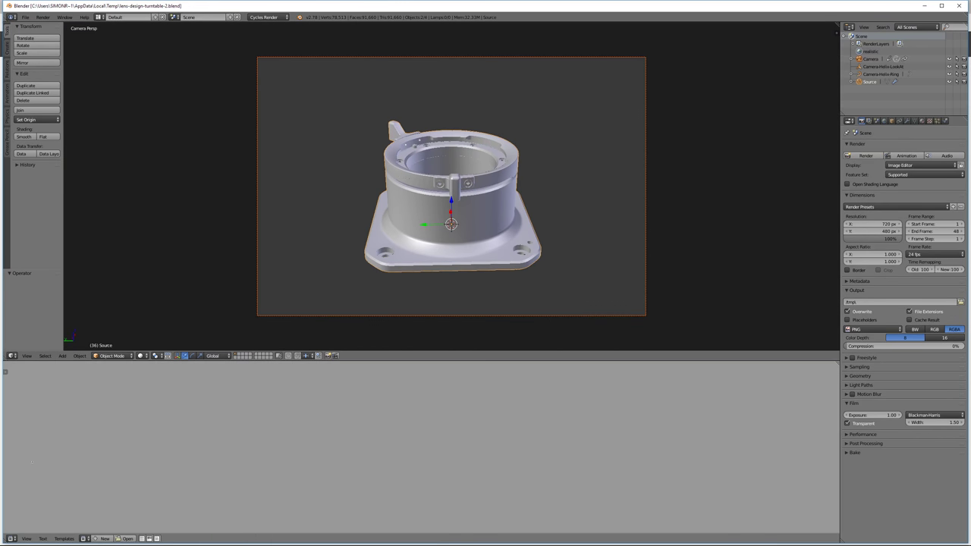
click(12, 539)
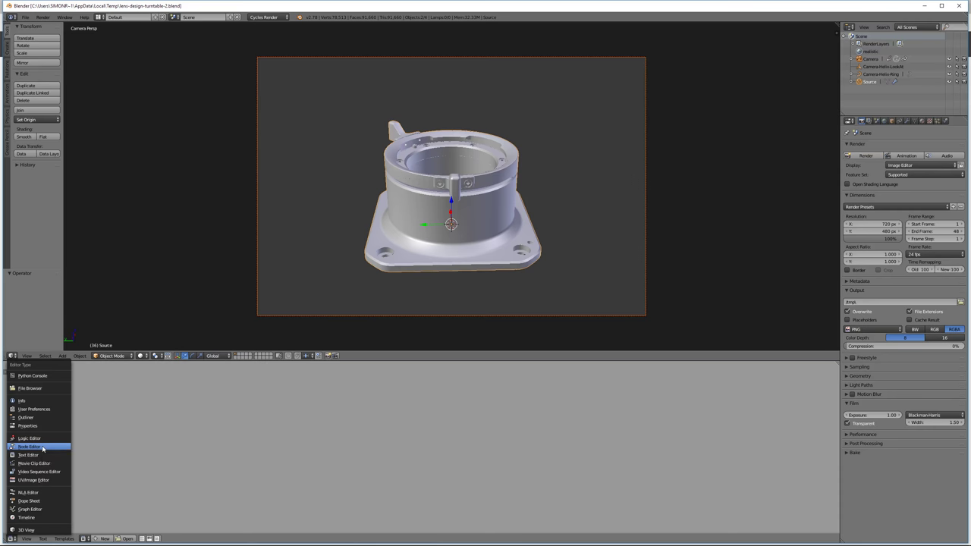
click(31, 446)
Zoom into the material nodes and change the RGB node colour to bright green.
middle_drag(393, 405, 289, 436)
scroll(275, 445, up, 3)
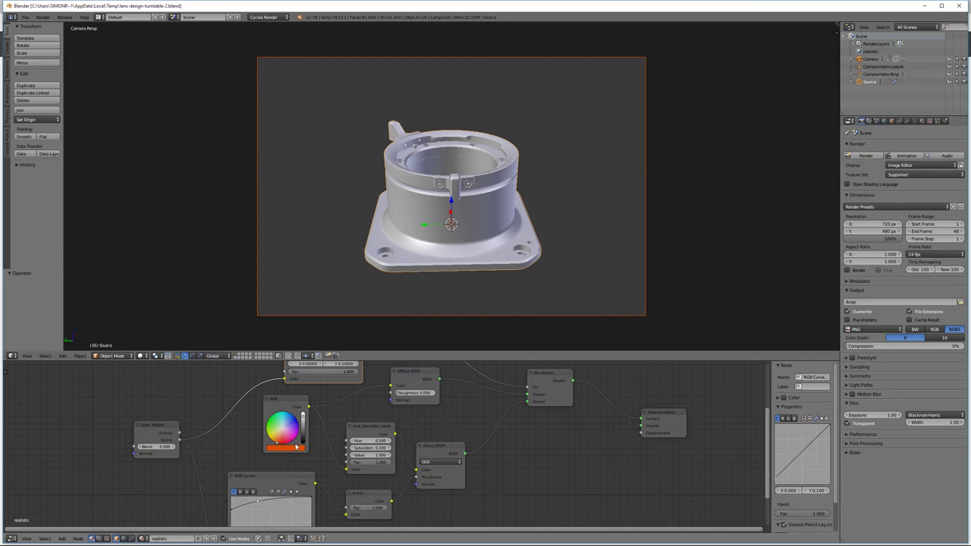
drag(275, 444, 225, 405)
middle_drag(225, 406, 229, 441)
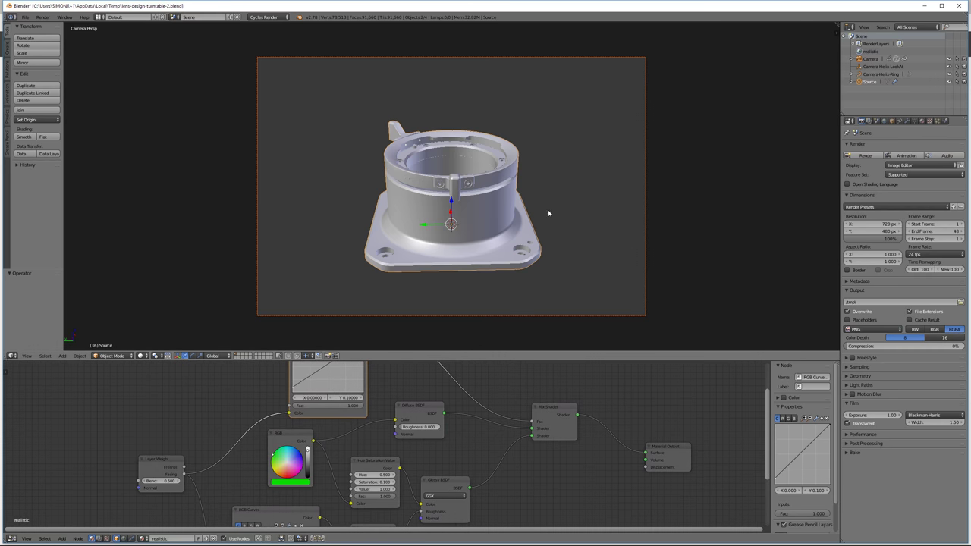
right_click(590, 199)
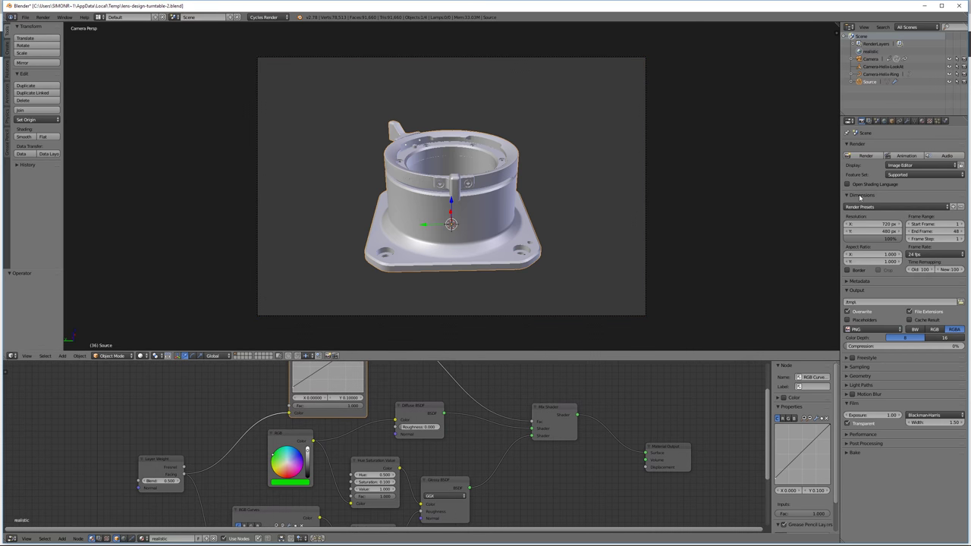
Add a Blocks-mode Remesh modifier, move it above EdgeSplit, and apply it.
click(907, 121)
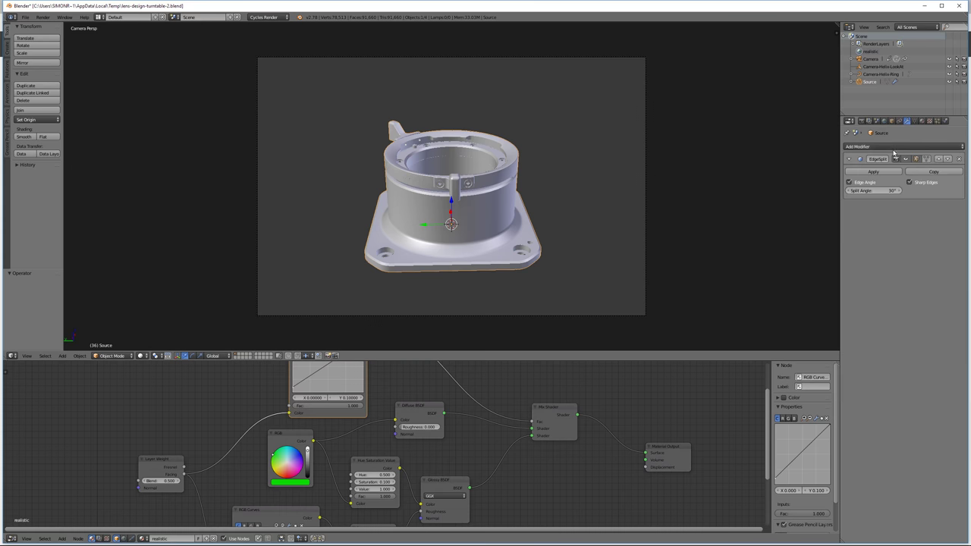
click(893, 148)
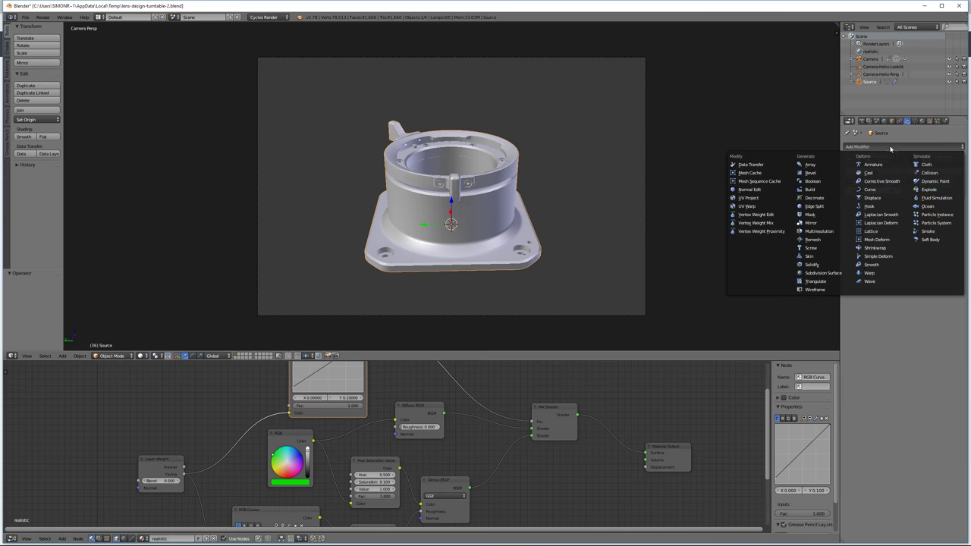
click(813, 239)
click(899, 231)
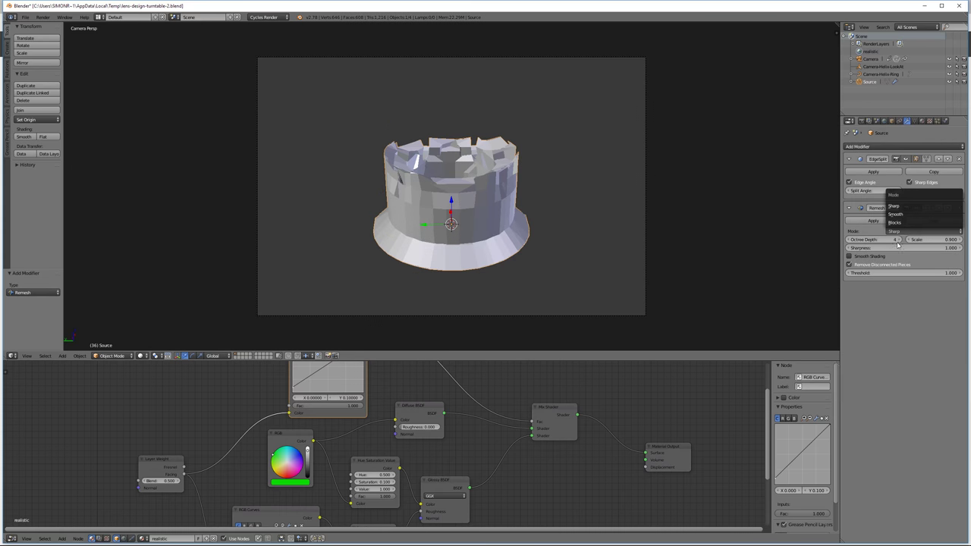
click(896, 222)
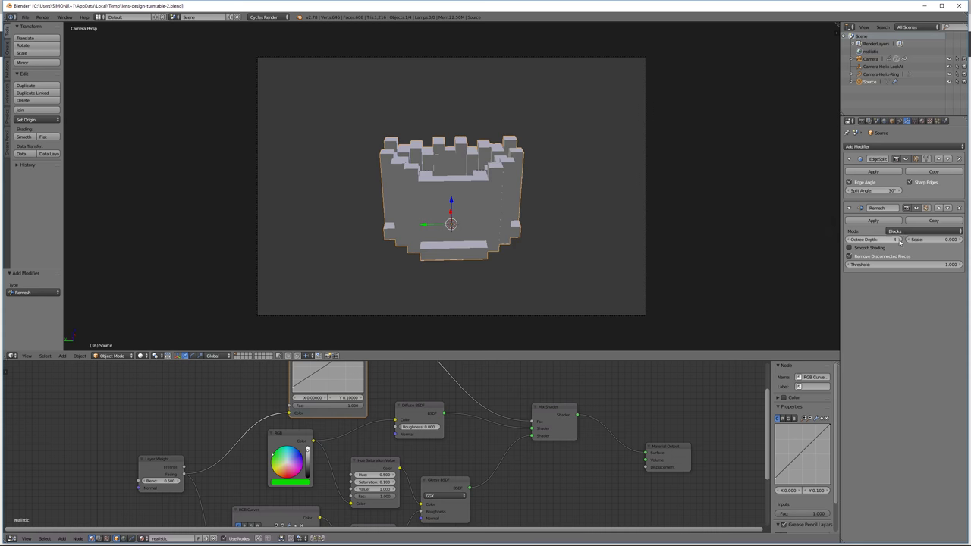
click(938, 207)
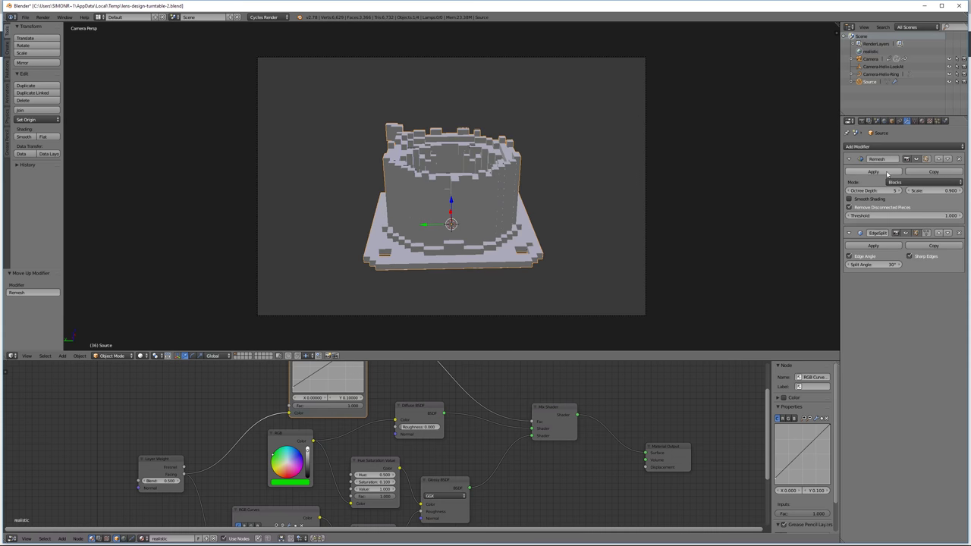
click(873, 171)
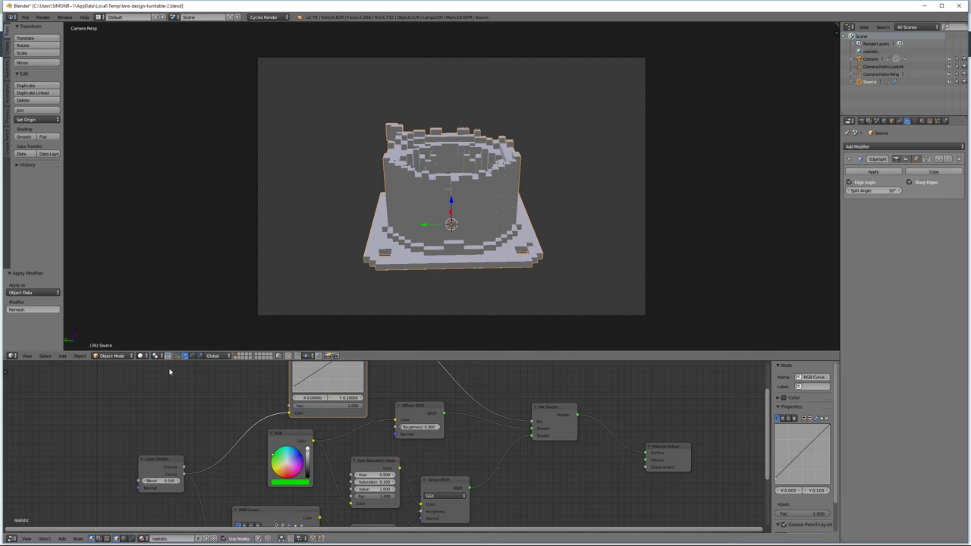
Preview the blocky model in Rendered shading, then return to Solid shading.
click(141, 355)
click(159, 307)
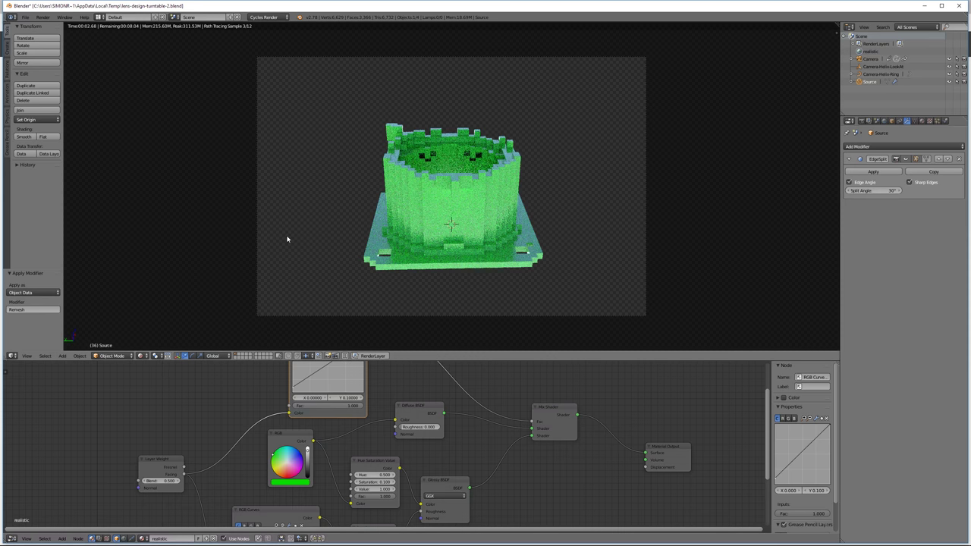
click(142, 356)
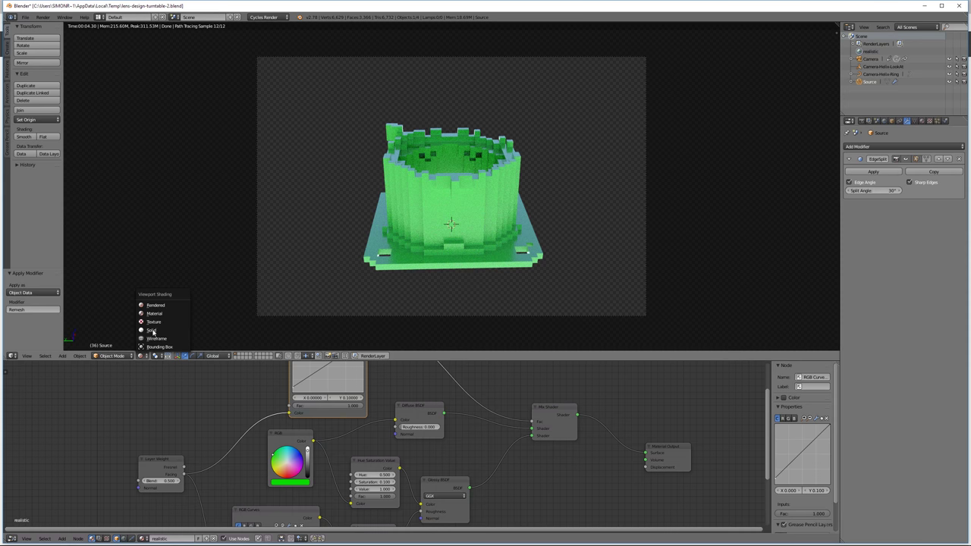
click(155, 330)
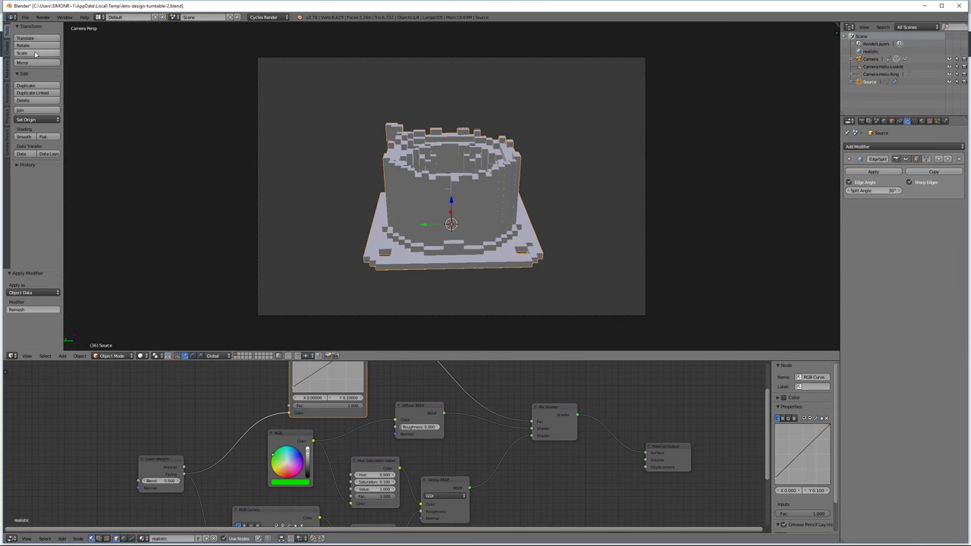
Save the scene to the Desktop as lens-design-turntable-altered.blend and close Blender.
click(25, 16)
click(38, 83)
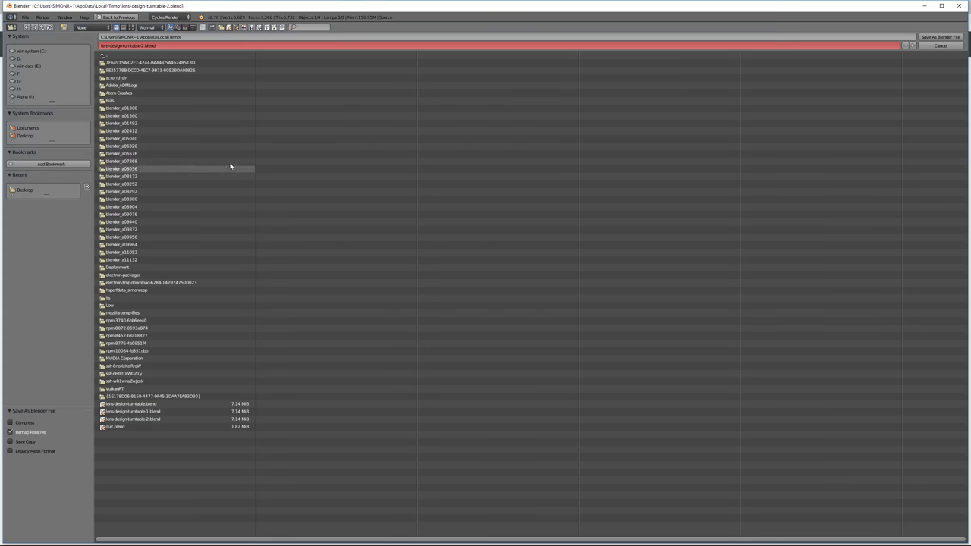
click(25, 136)
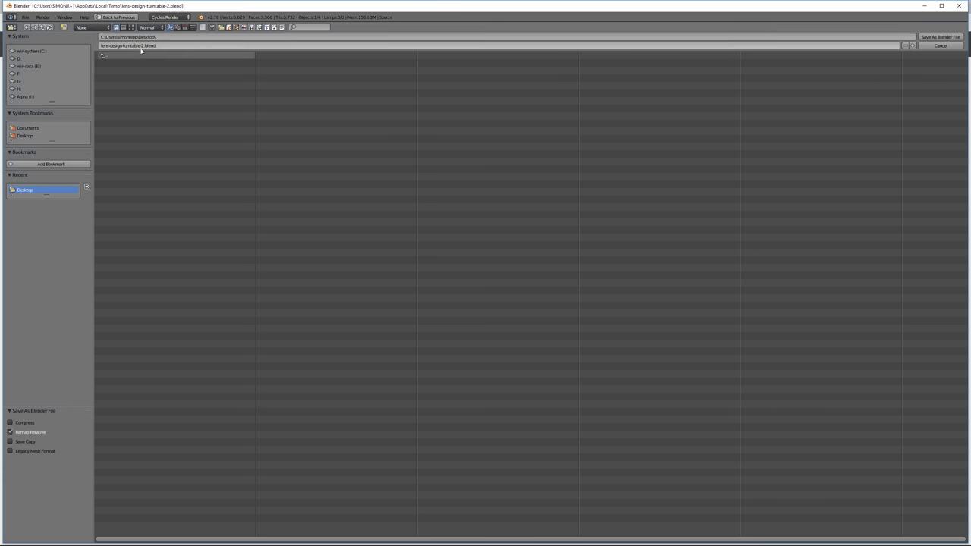
click(142, 45)
double_click(150, 46)
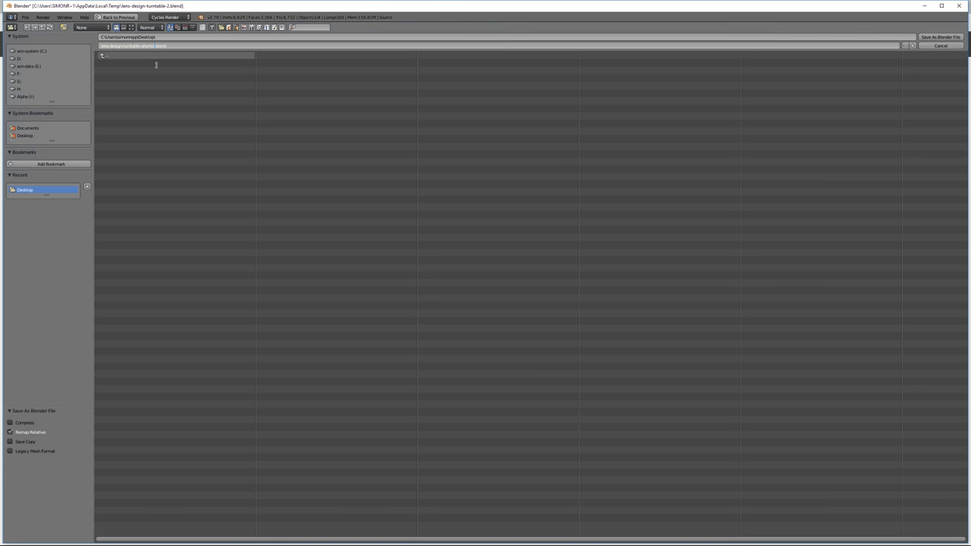
key(Return)
click(923, 38)
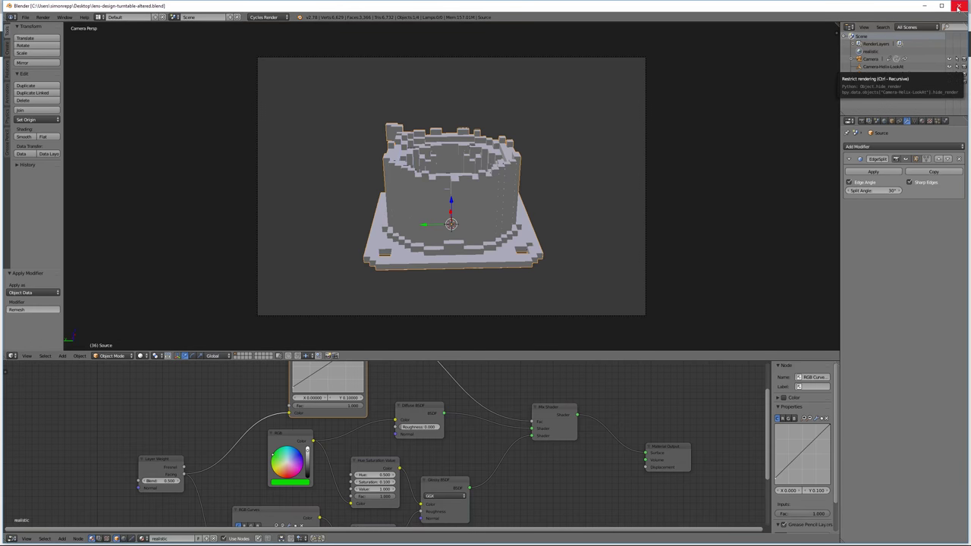
click(958, 6)
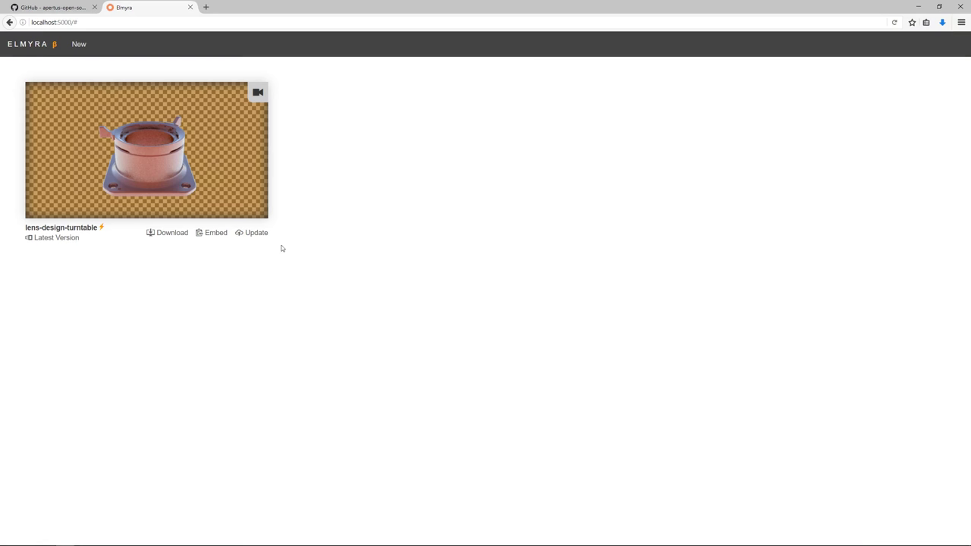
Upload lens-design-turntable-altered.blend as a new version of the lens-design-turntable card.
click(255, 233)
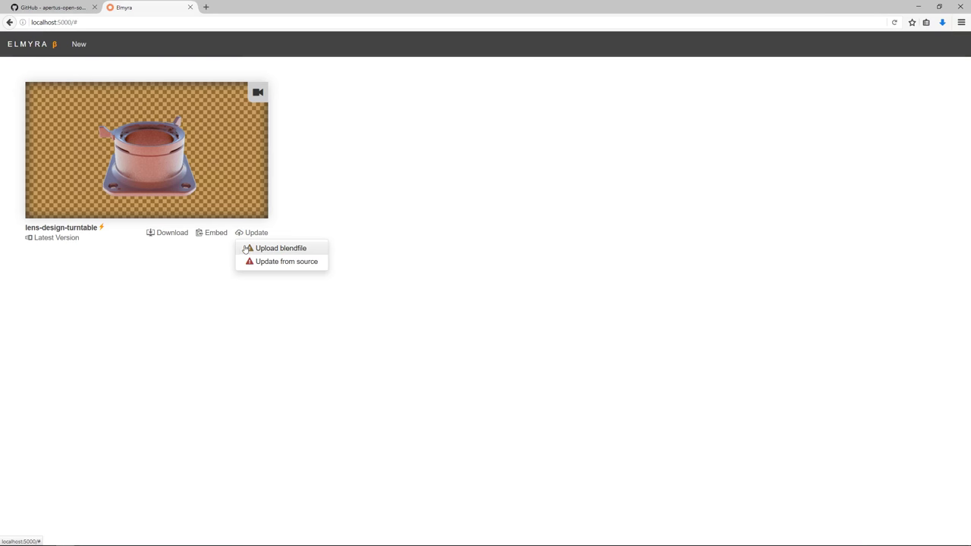
click(278, 249)
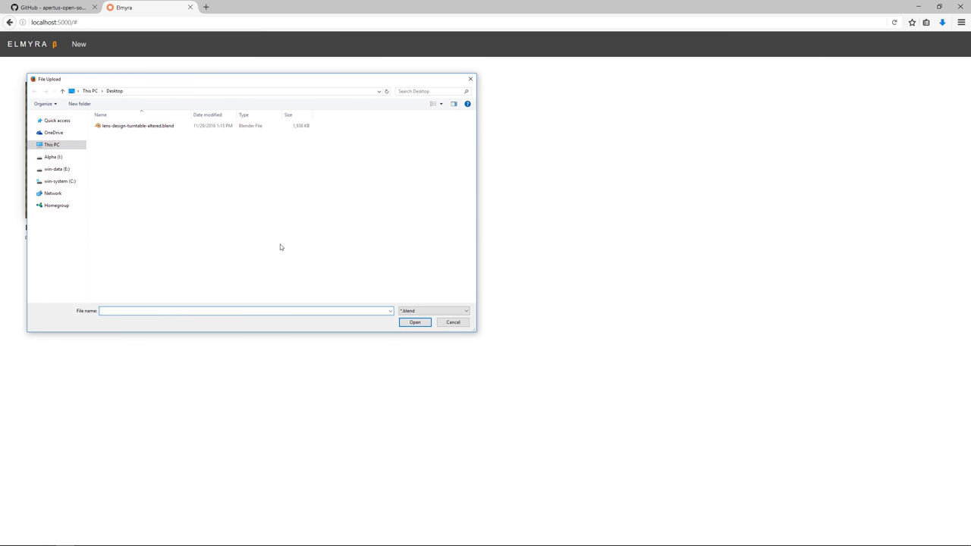
click(129, 127)
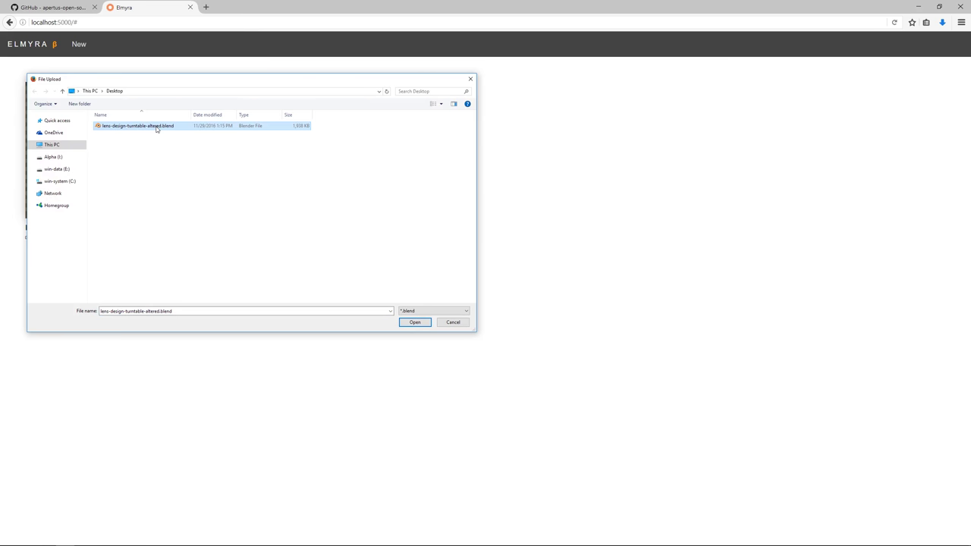
click(417, 324)
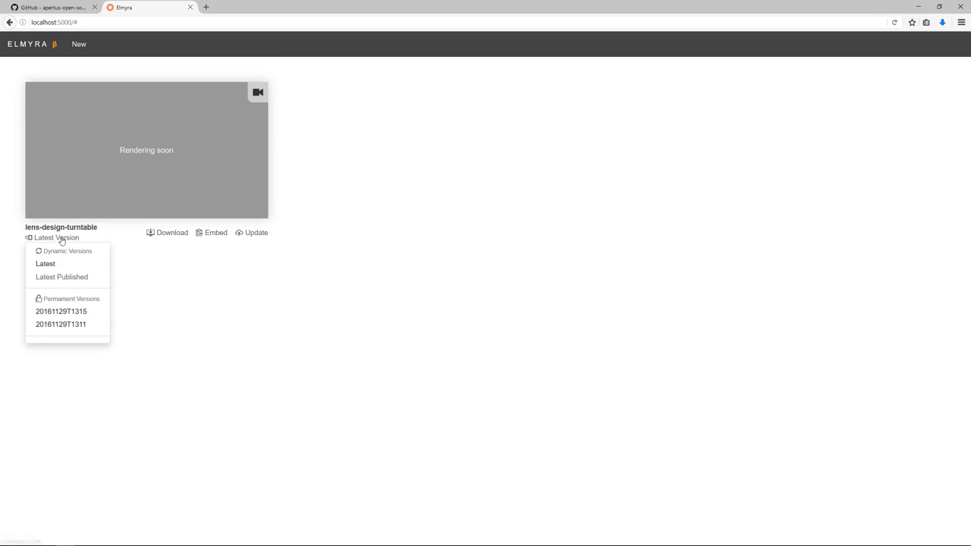
Switch the card to version 20161129T1311 to preview the older render.
click(77, 325)
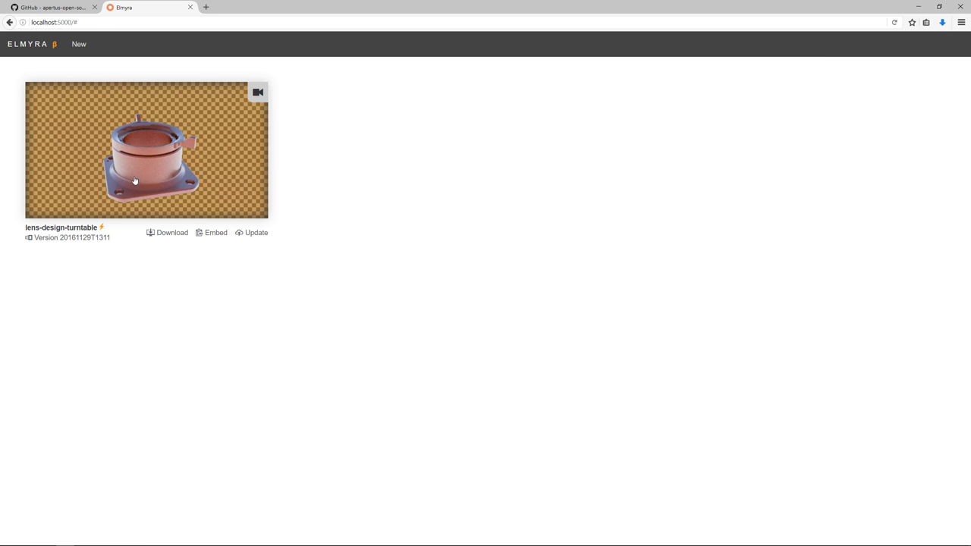
mouse_move(104, 229)
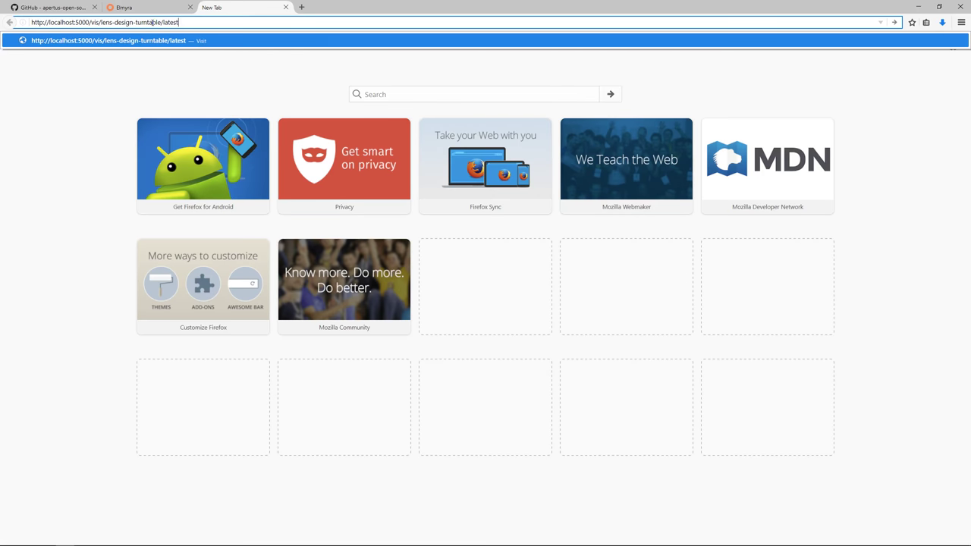
drag(180, 22, 30, 22)
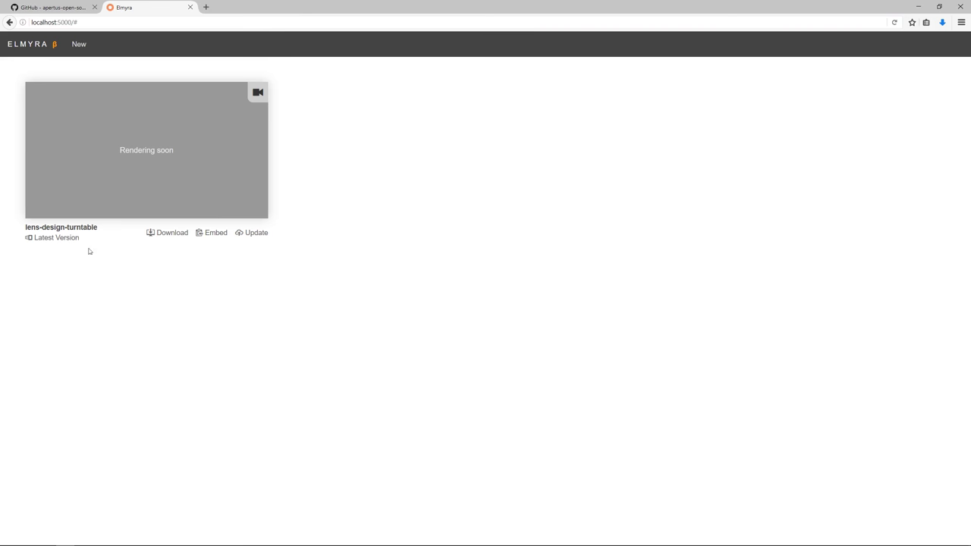
click(64, 238)
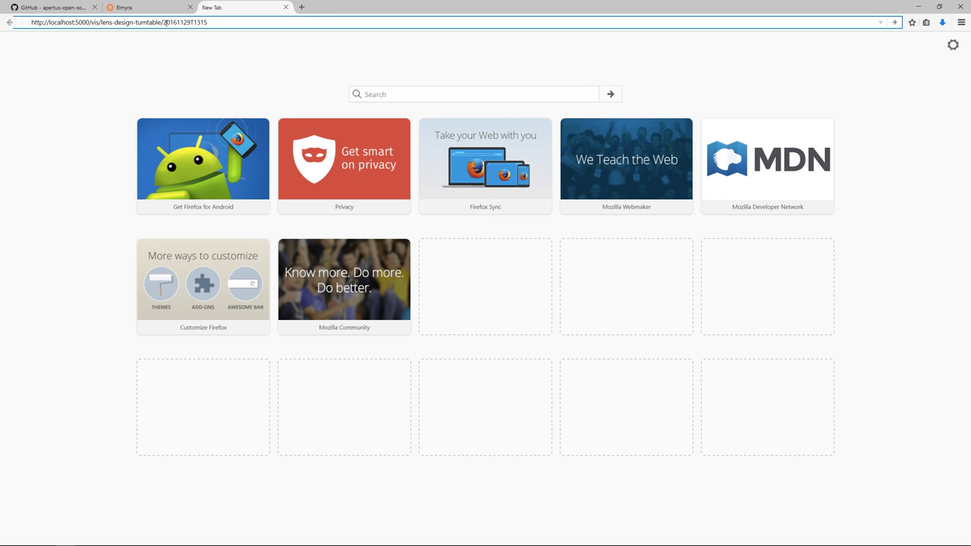
drag(164, 22, 214, 22)
click(215, 23)
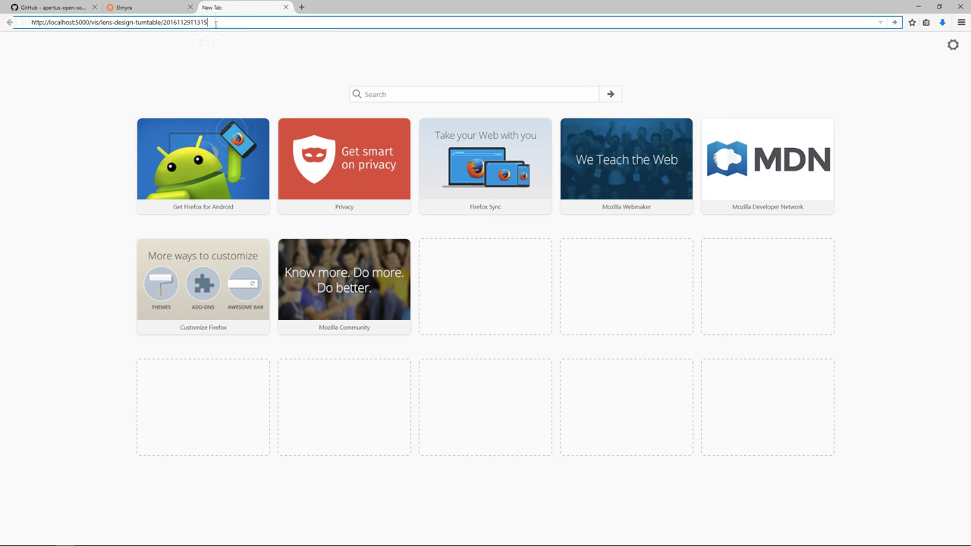
click(285, 7)
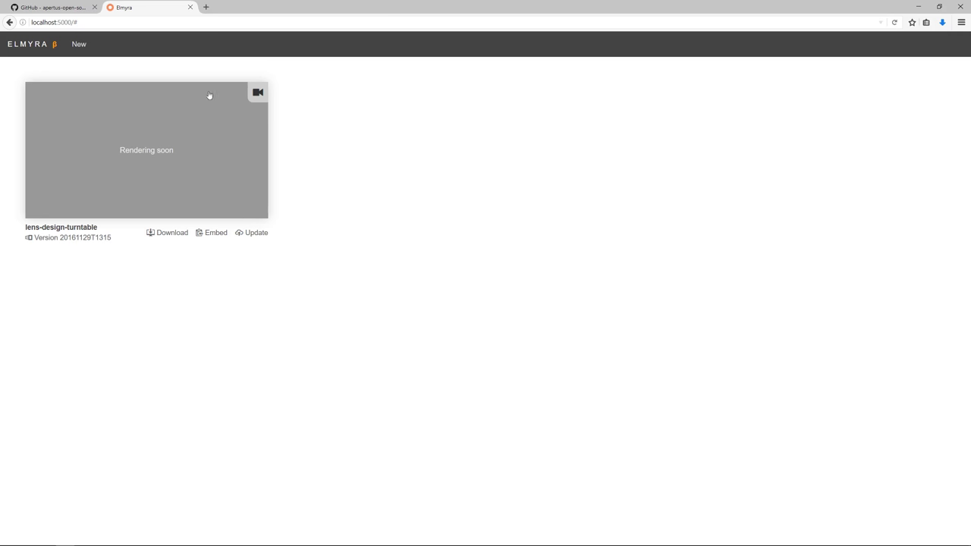
Switch the card's version to Latest, then to 20161129T1311.
click(76, 239)
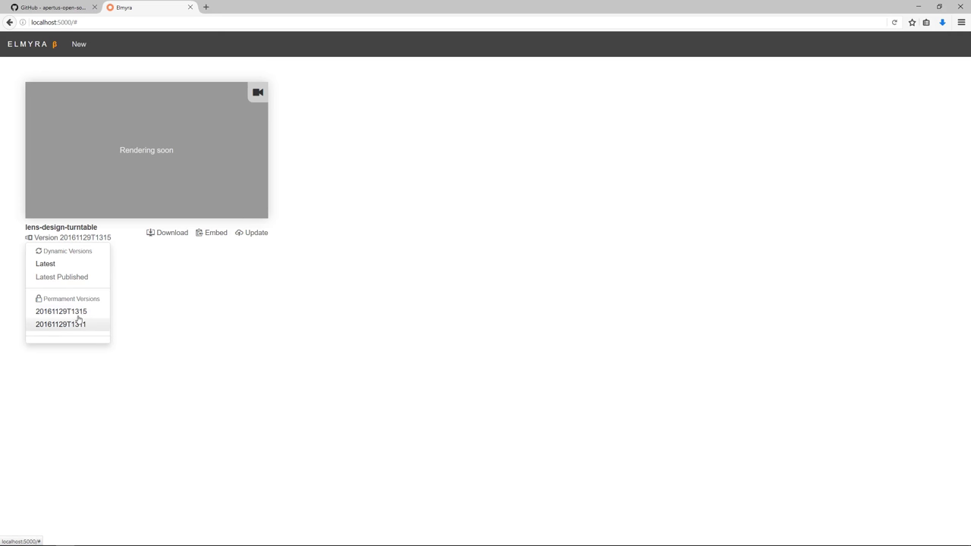
click(65, 264)
click(73, 239)
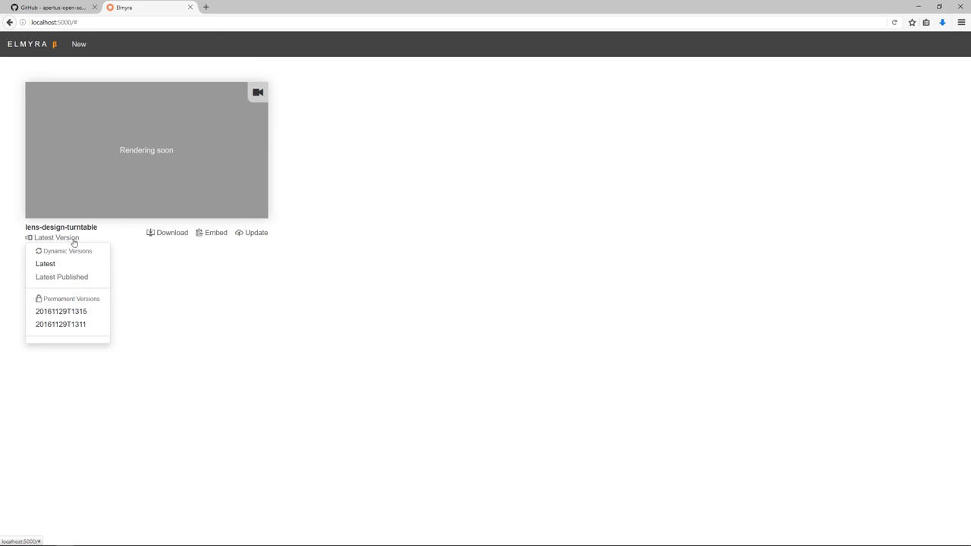
click(80, 324)
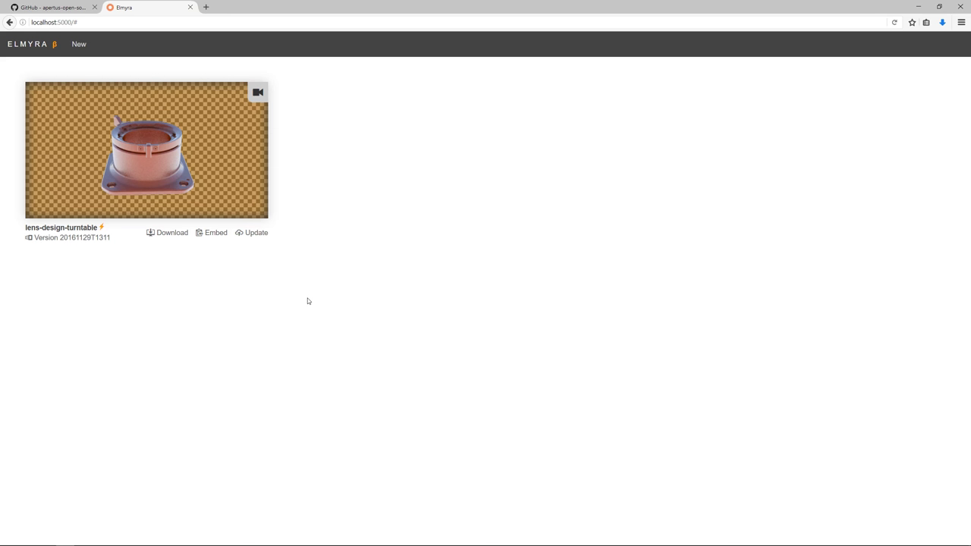